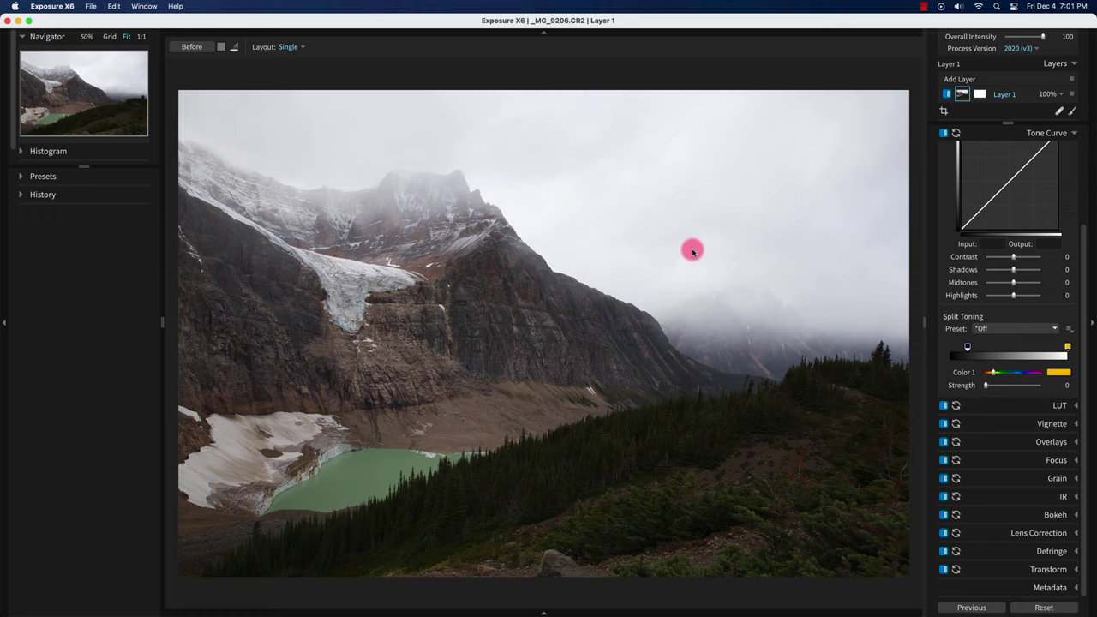
Step: Expand Noise Reduction and keep the camera noise profile on Canon > Canon EOS 6D
click(1087, 320)
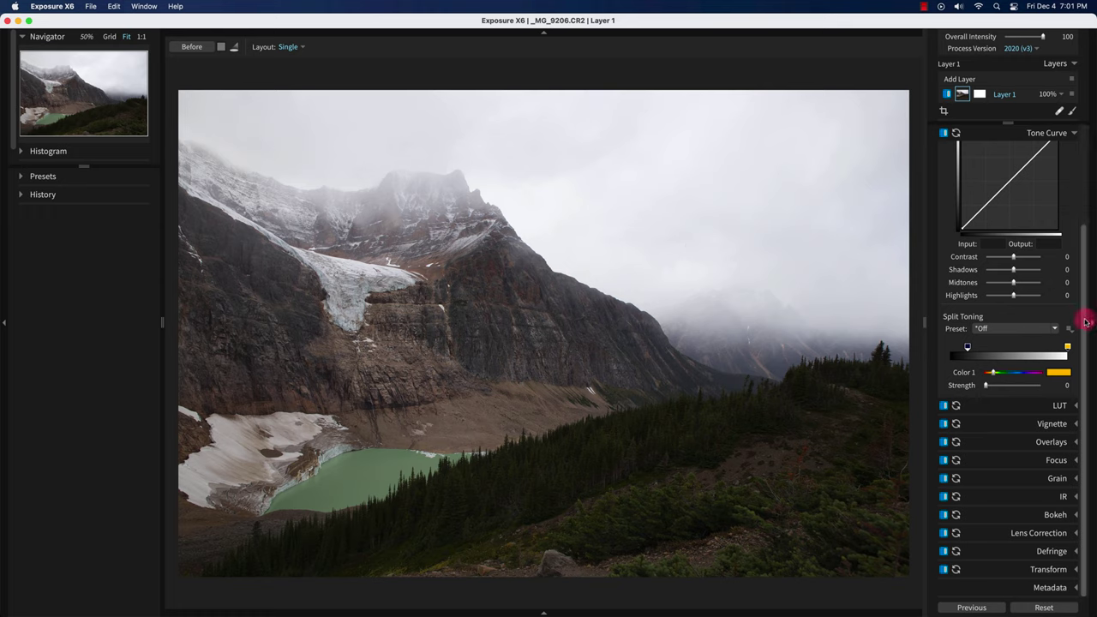
drag(1085, 321, 1076, 200)
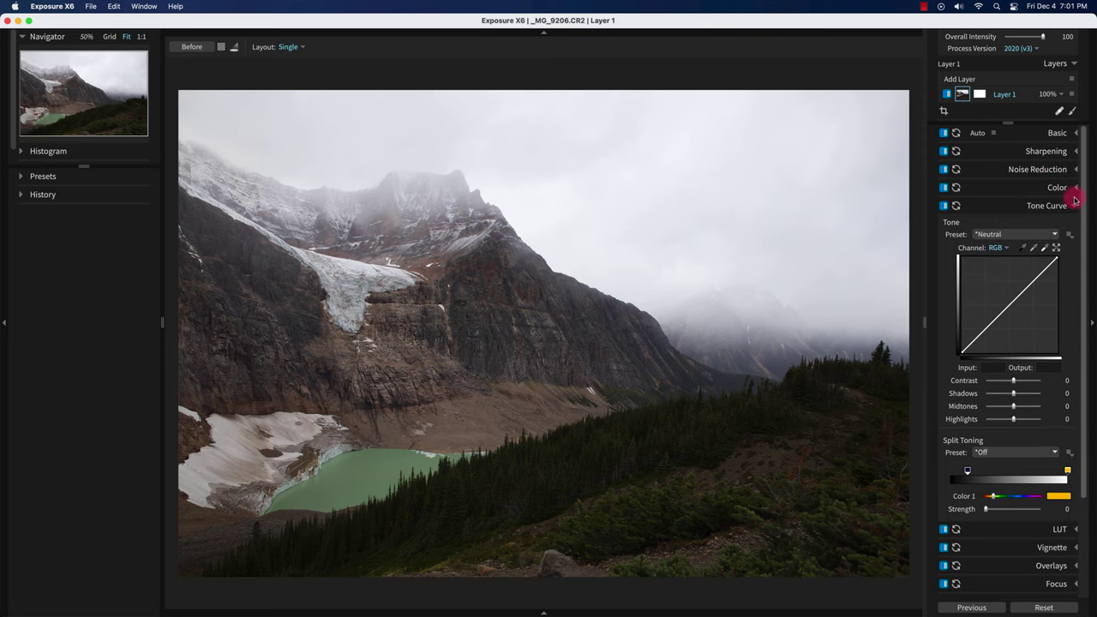
click(1076, 174)
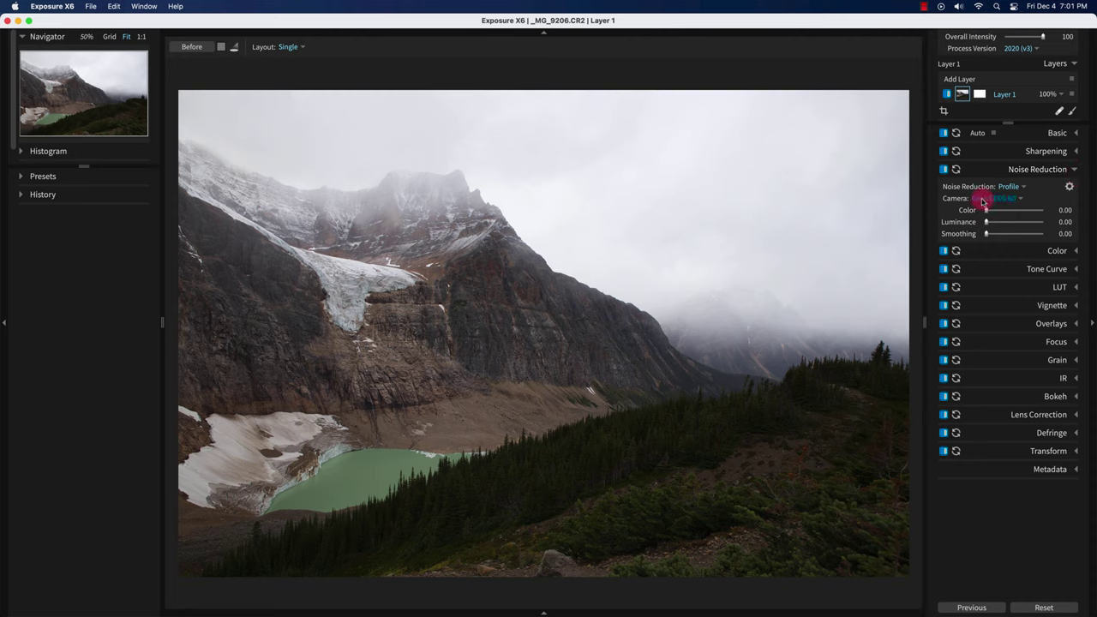
click(1023, 201)
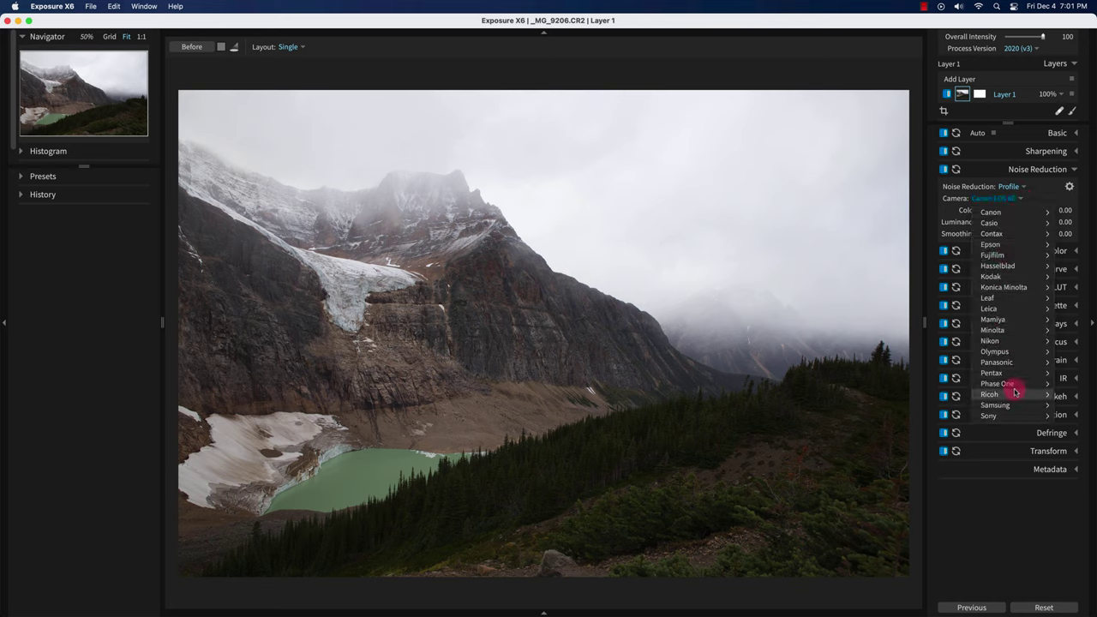
mouse_move(1018, 343)
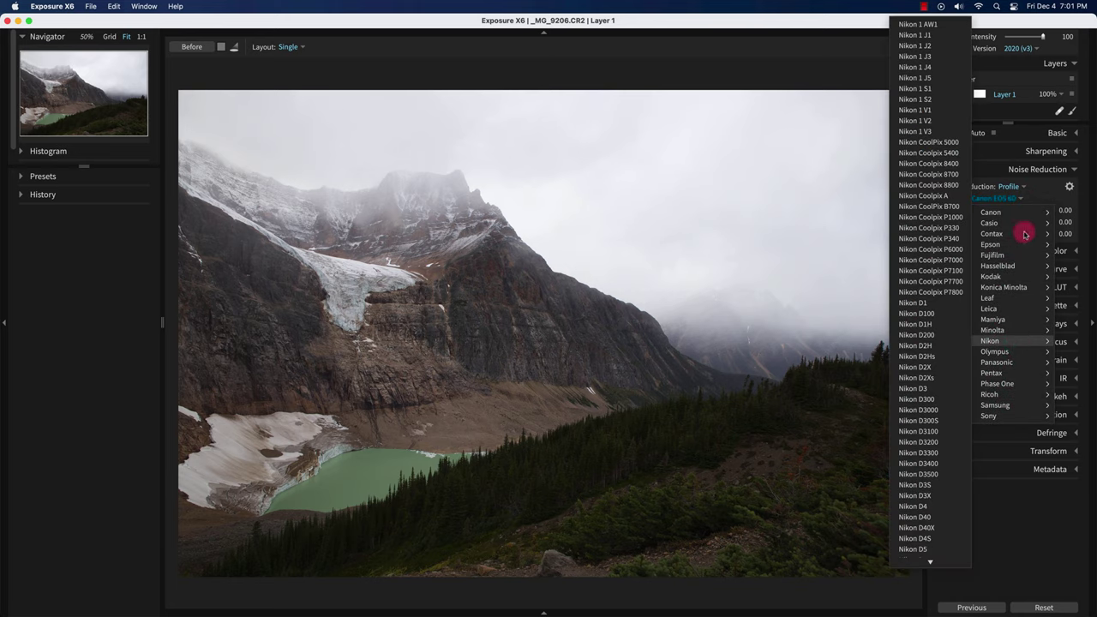
mouse_move(1020, 213)
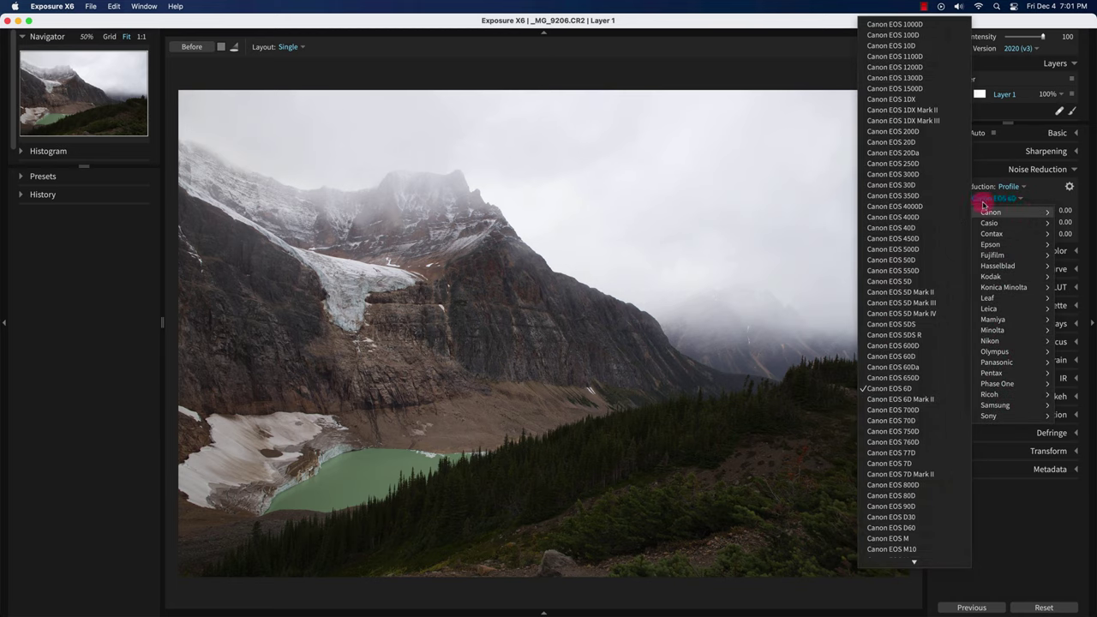
click(772, 200)
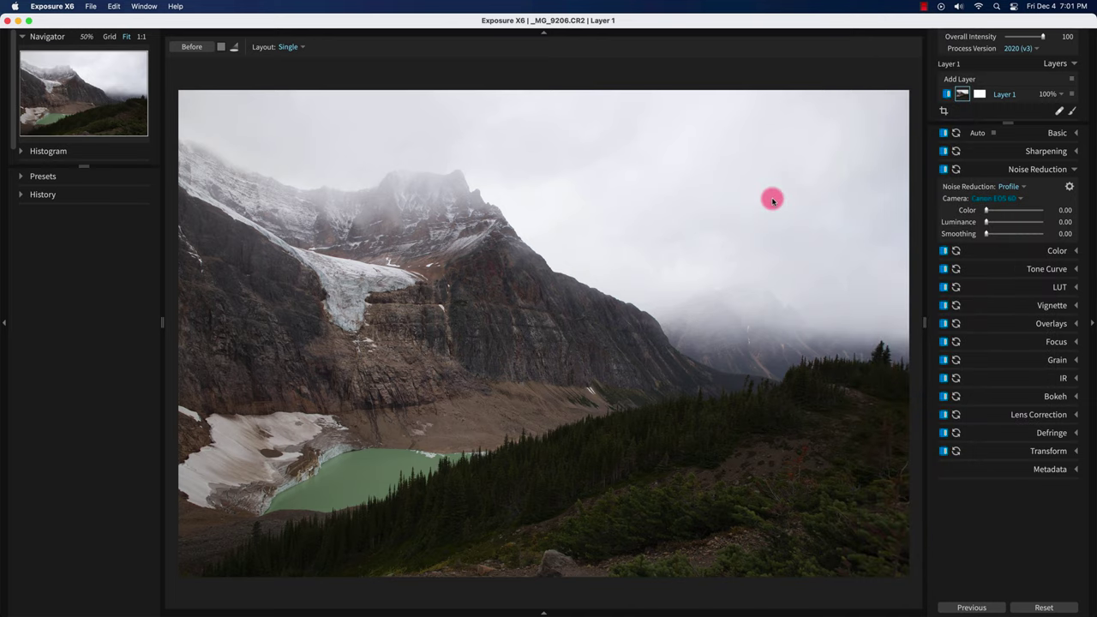
scroll(772, 201, up, 5)
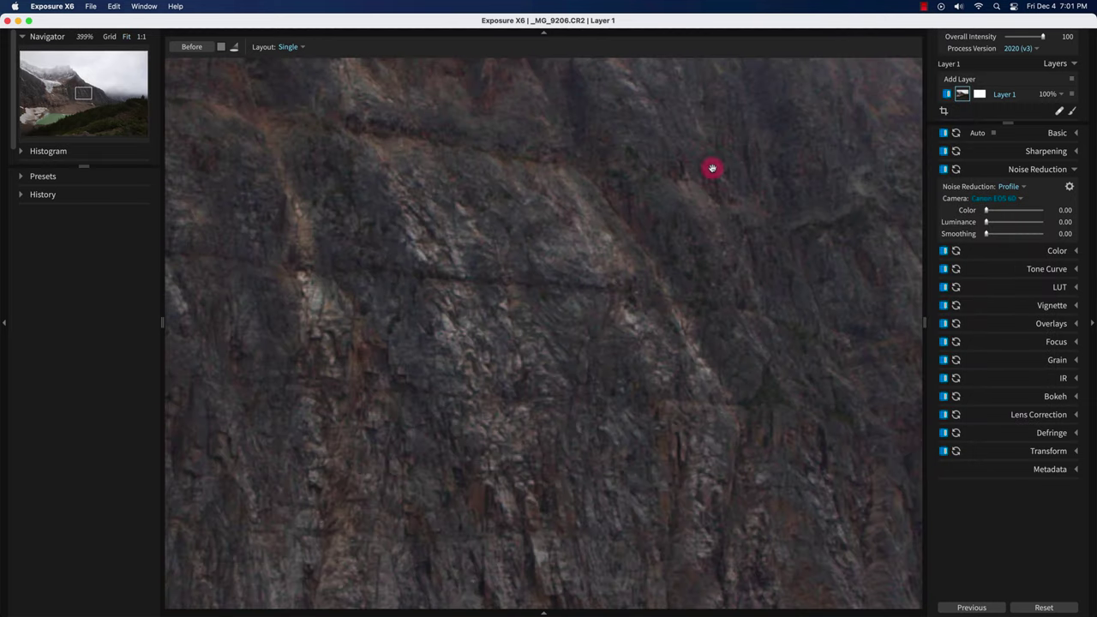
scroll(698, 228, down, 4)
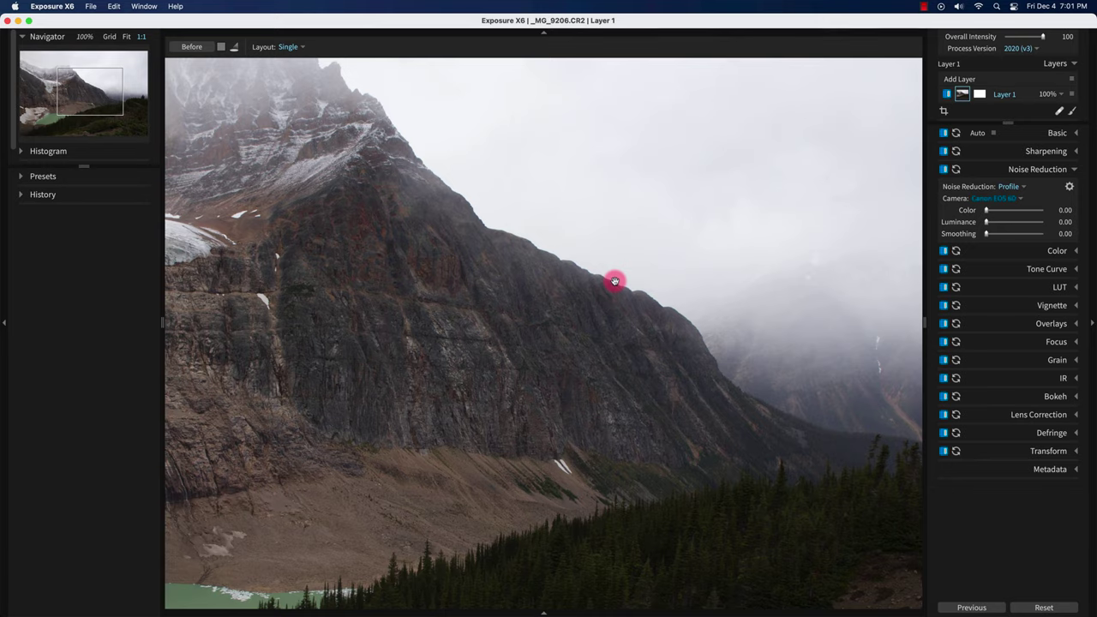
scroll(615, 281, up, 4)
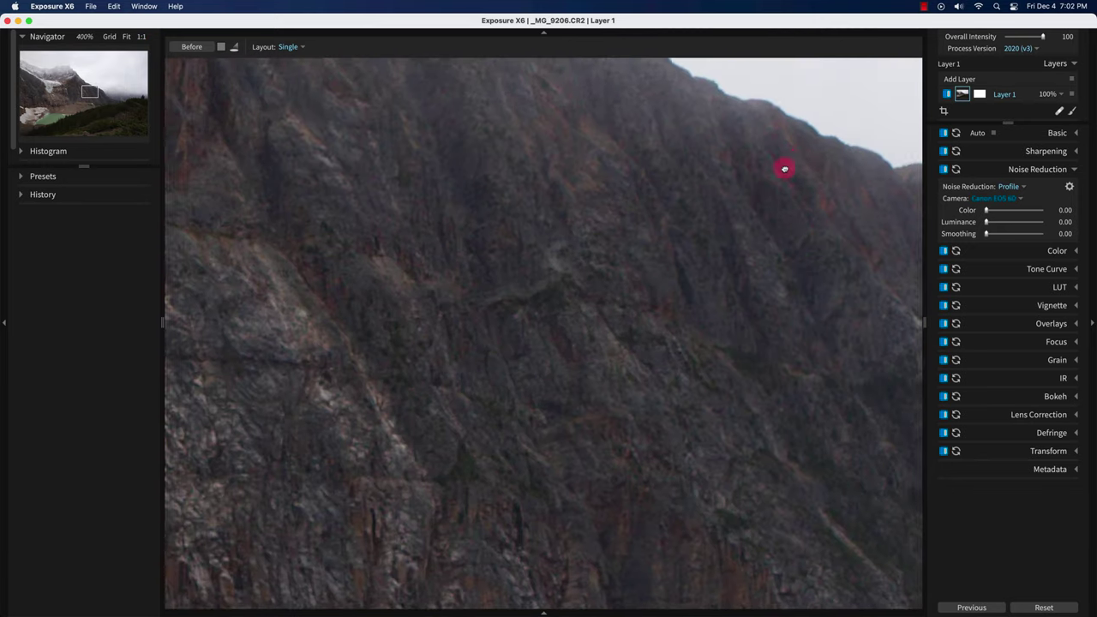
drag(785, 169, 460, 299)
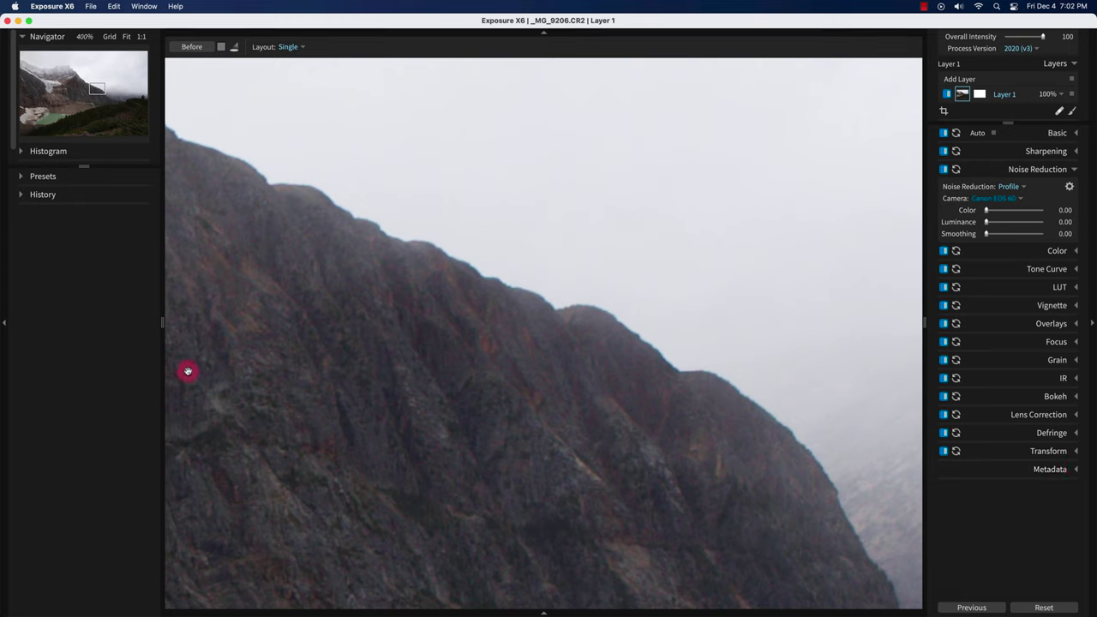
click(1072, 472)
scroll(1080, 471, down, 2)
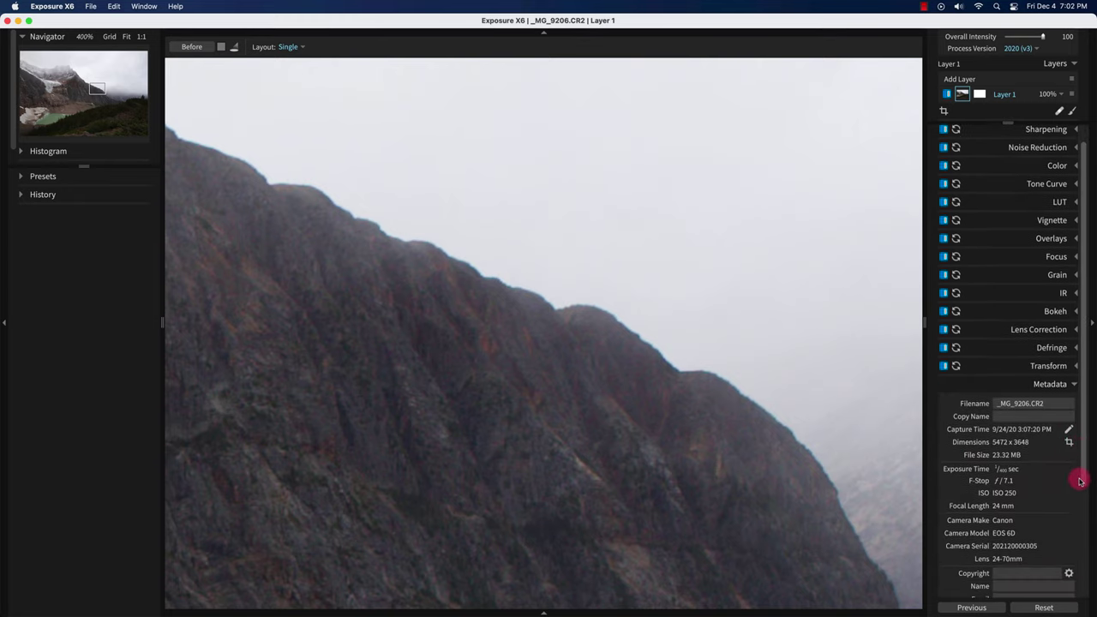
scroll(1081, 481, down, 4)
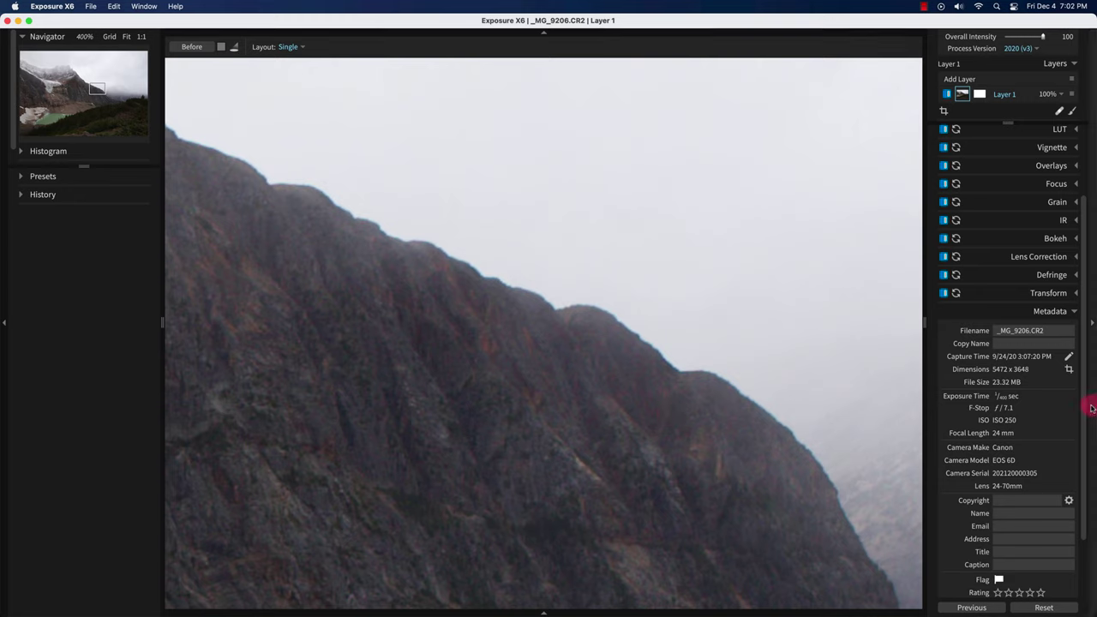
scroll(1086, 406, up, 5)
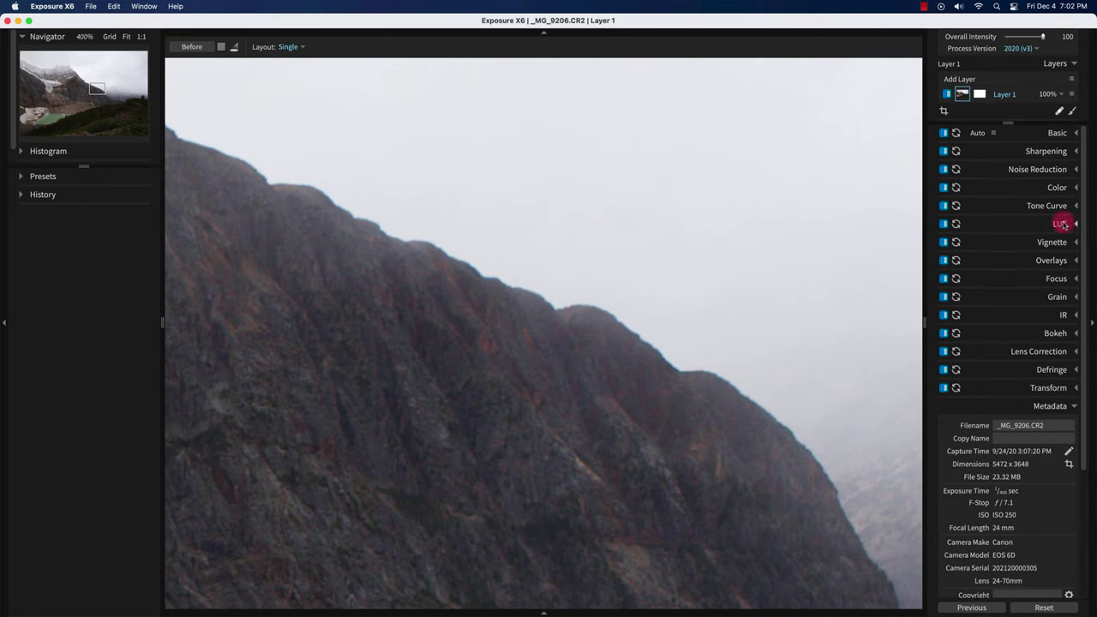
click(1069, 169)
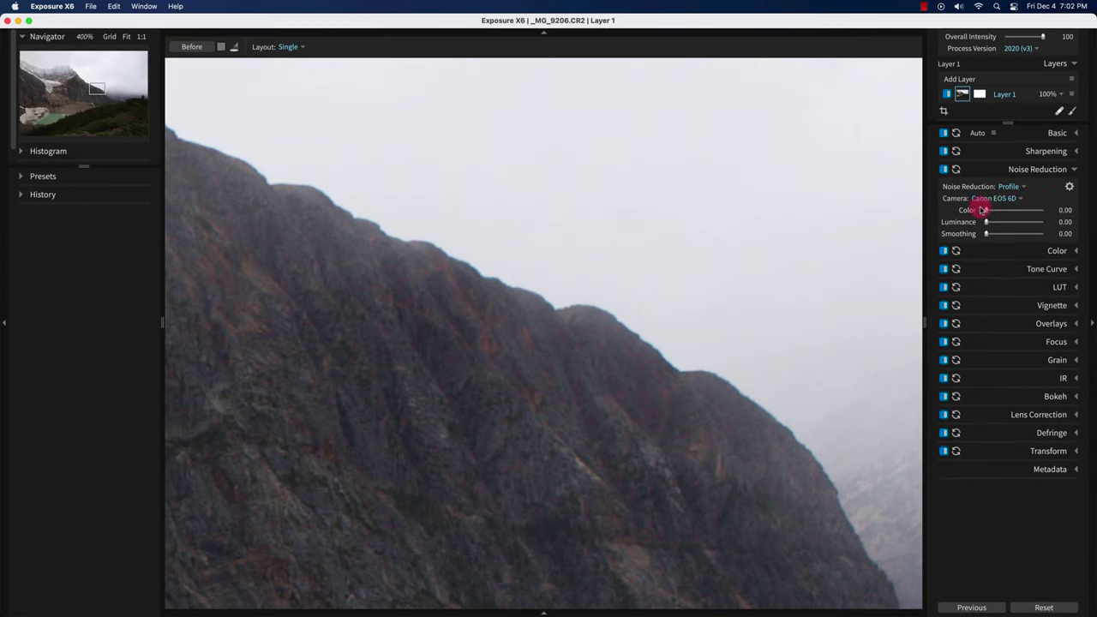
click(553, 294)
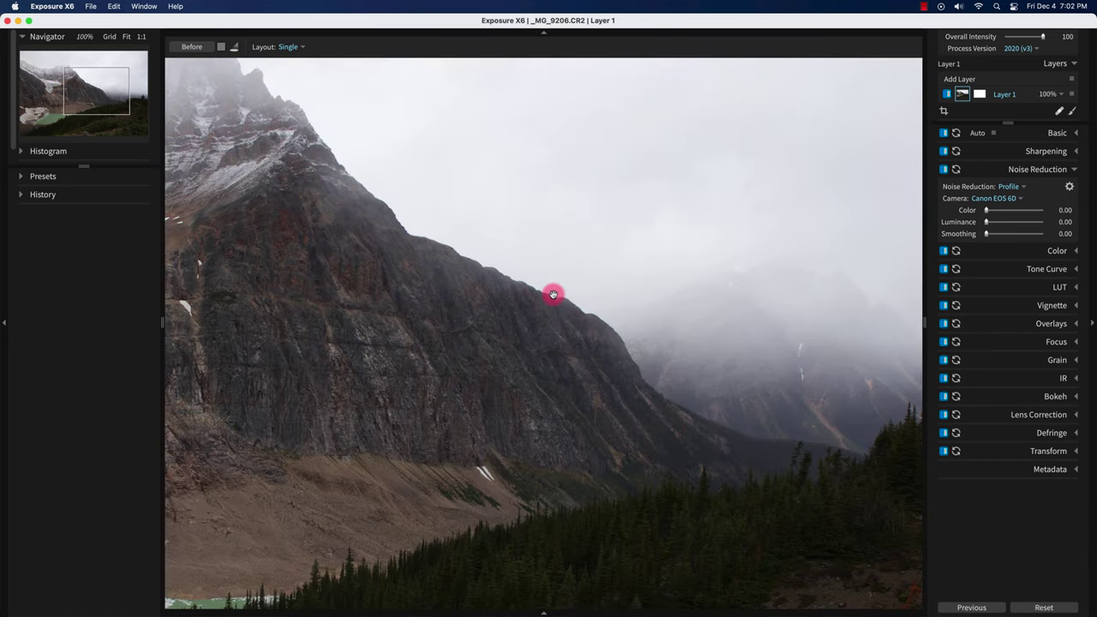
Step: Expand Sharpening and, zoomed in on the ridge, raise Amount to 67
click(553, 294)
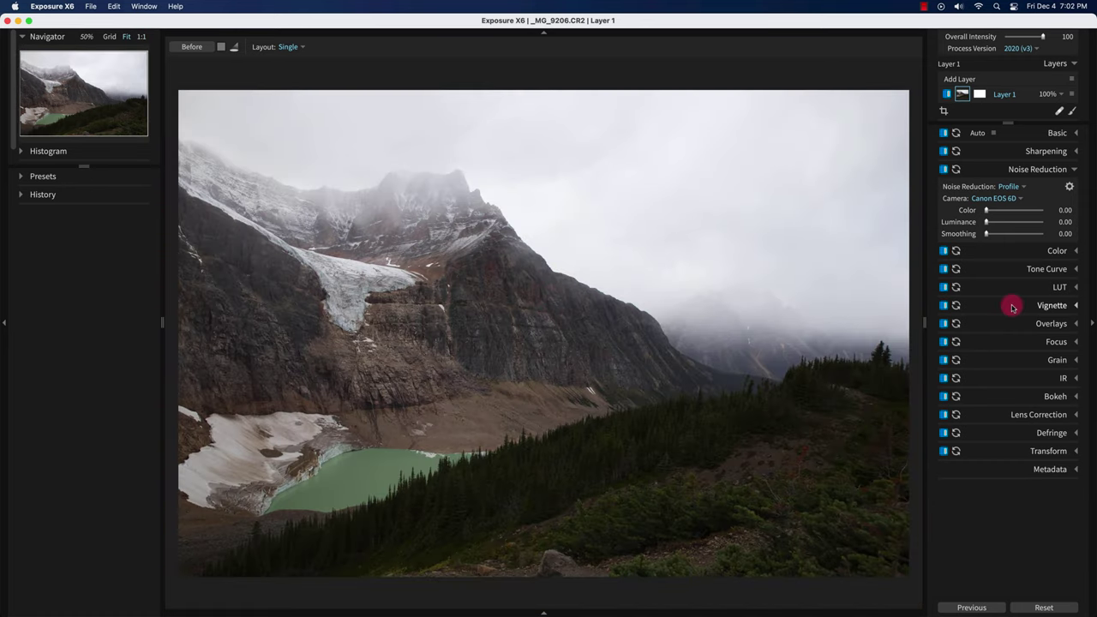
click(1064, 152)
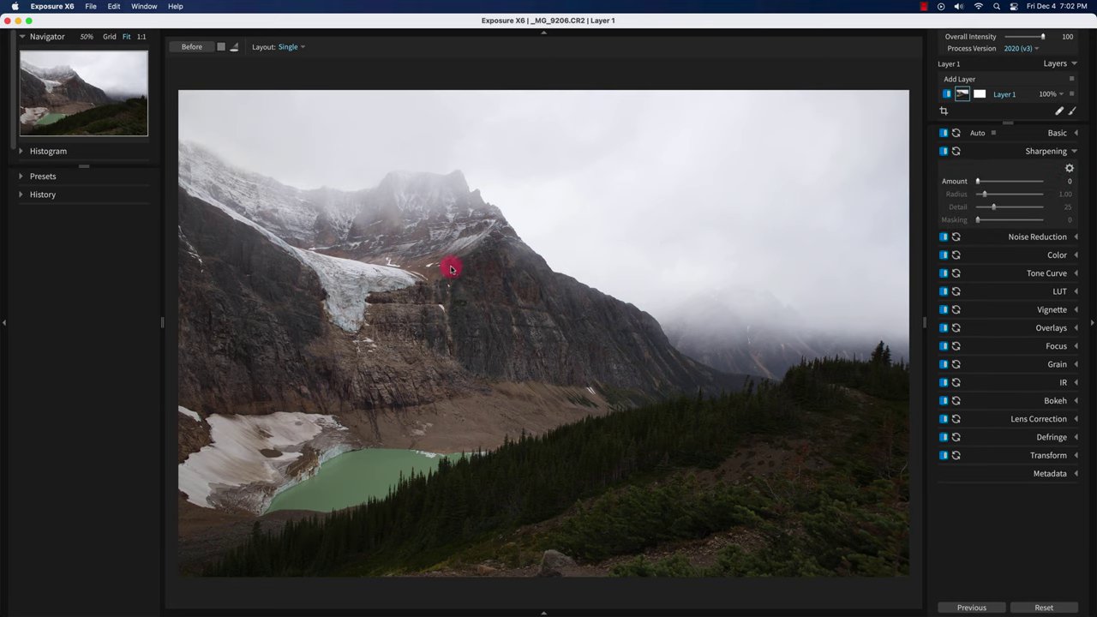
click(542, 257)
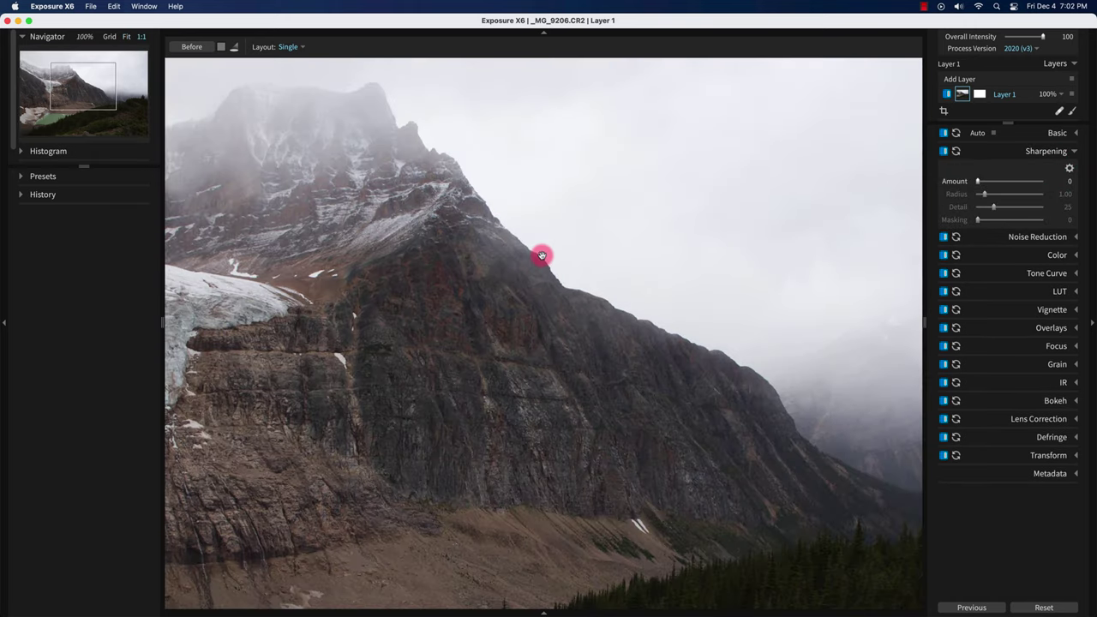
scroll(541, 255, up, 5)
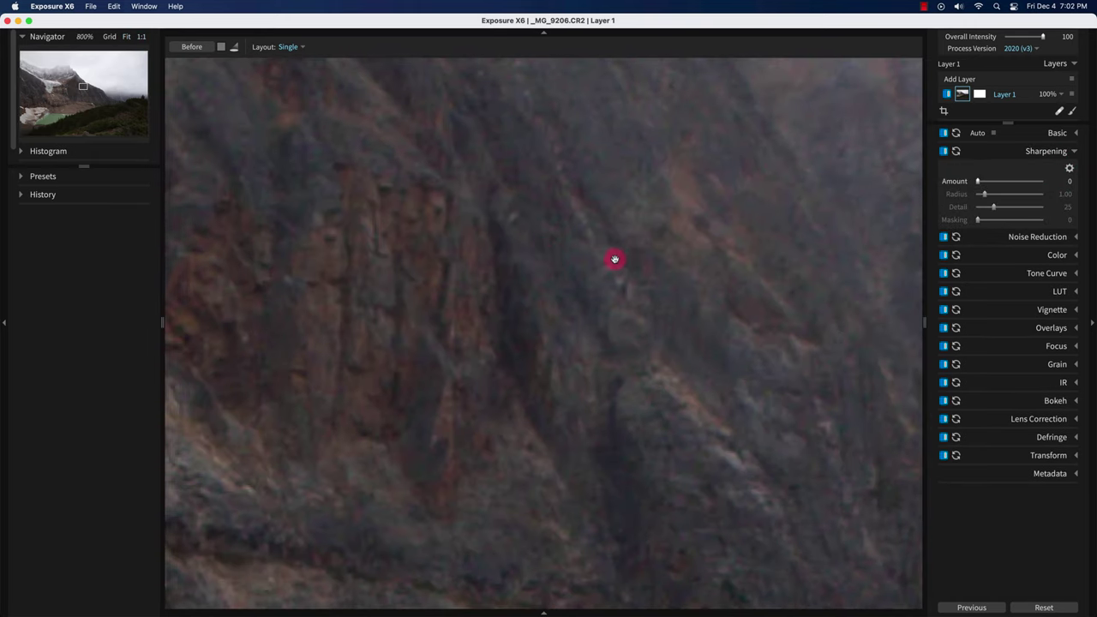
drag(659, 225, 537, 414)
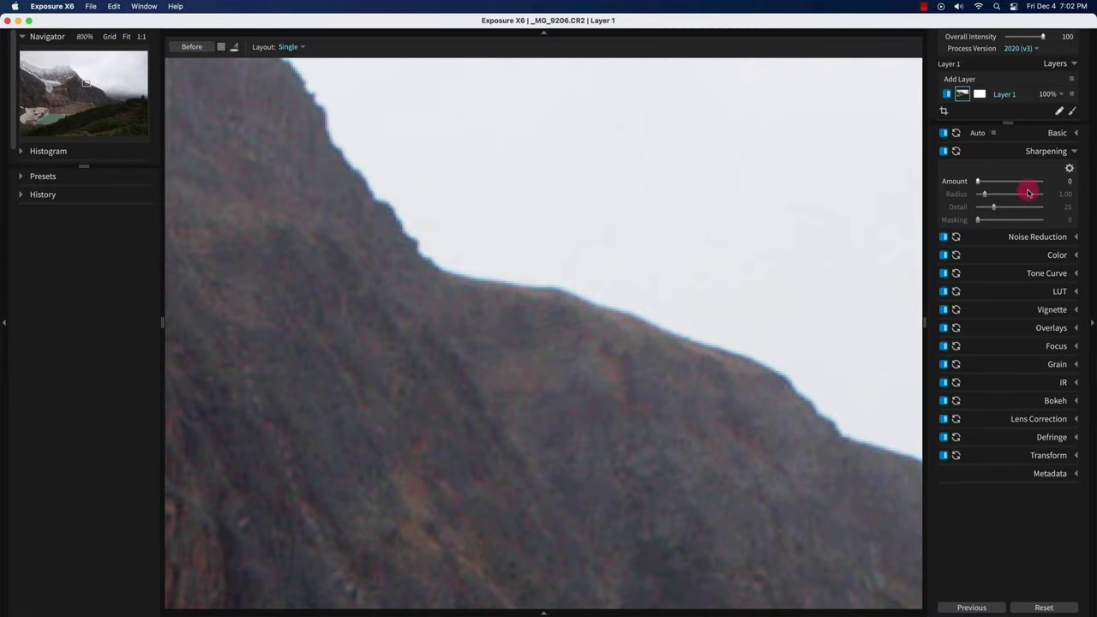
drag(983, 183, 1006, 183)
Step: Toggle sharpening off and on to compare, leave it on, and fit the photo to view
click(945, 153)
click(945, 153)
click(945, 153)
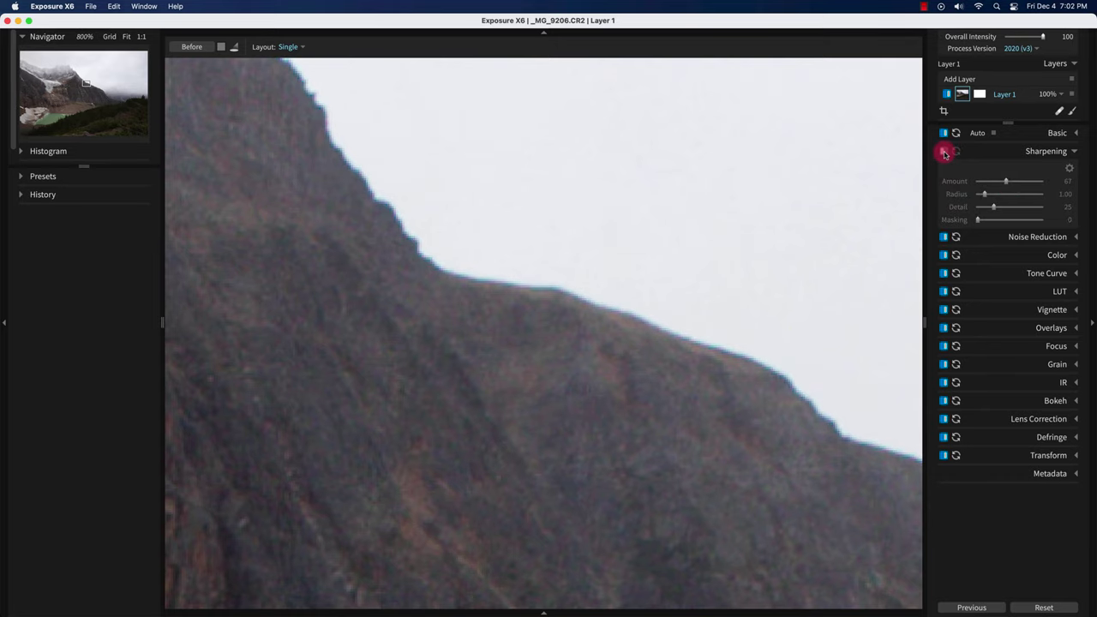
click(945, 153)
click(945, 153)
click(944, 153)
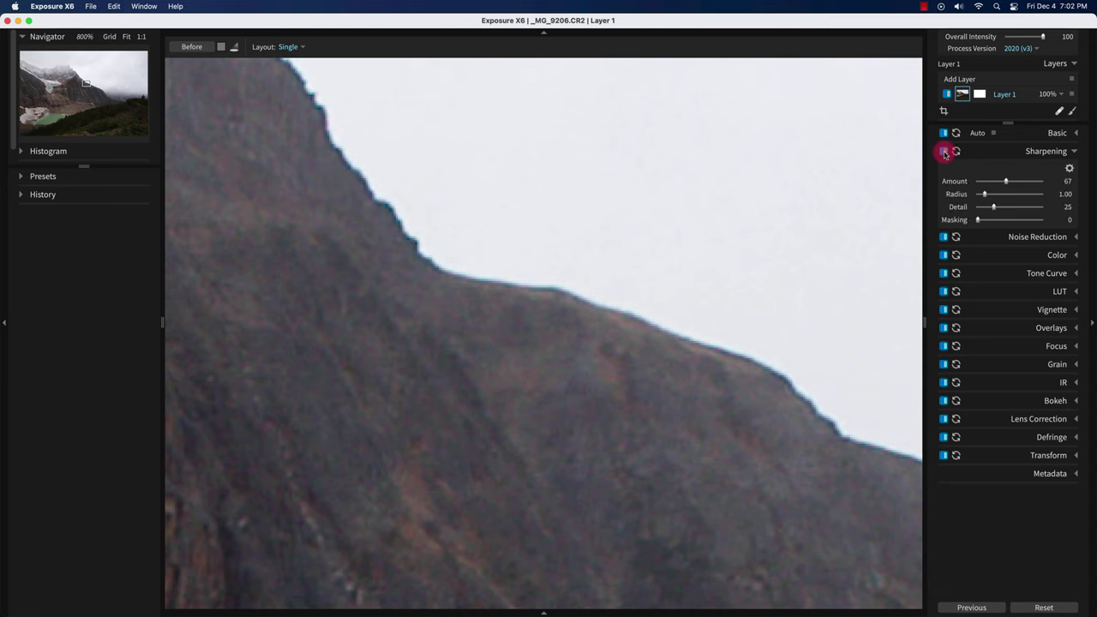
click(678, 276)
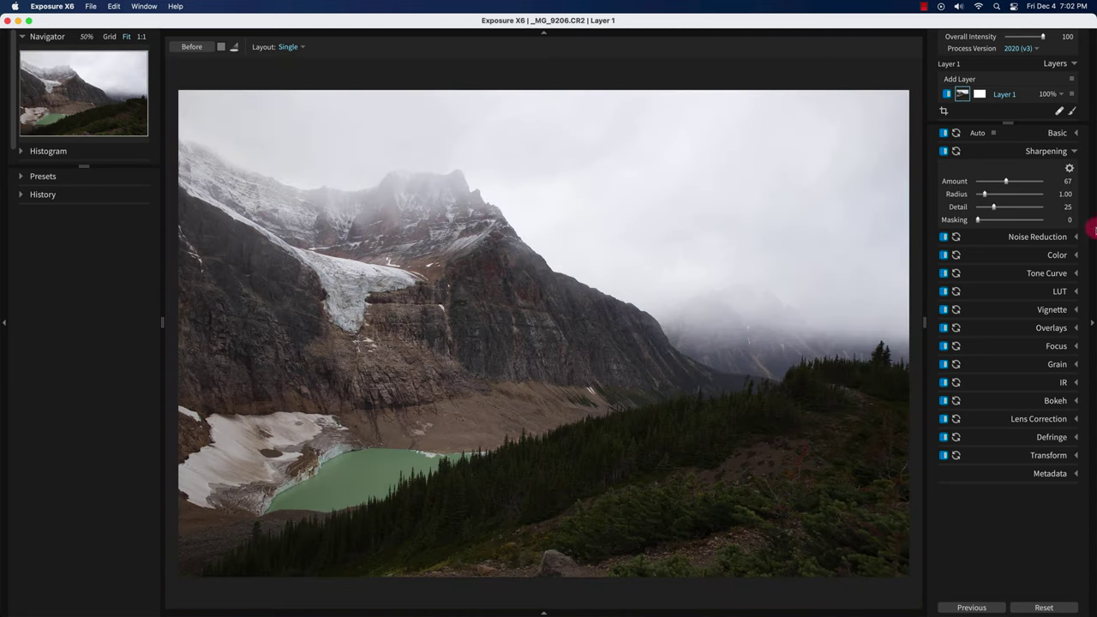
Step: Raise Sharpening Masking to 20 while previewing the edge mask
mouse_move(977, 220)
mouse_down()
mouse_move(1003, 225)
mouse_move(991, 224)
mouse_up()
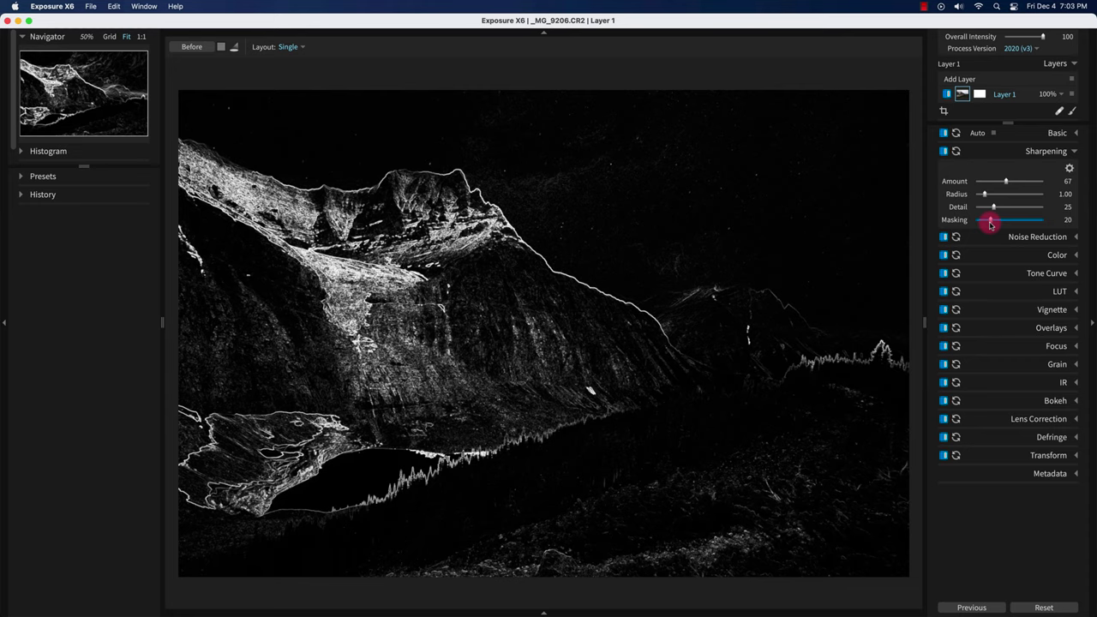
drag(990, 224, 990, 224)
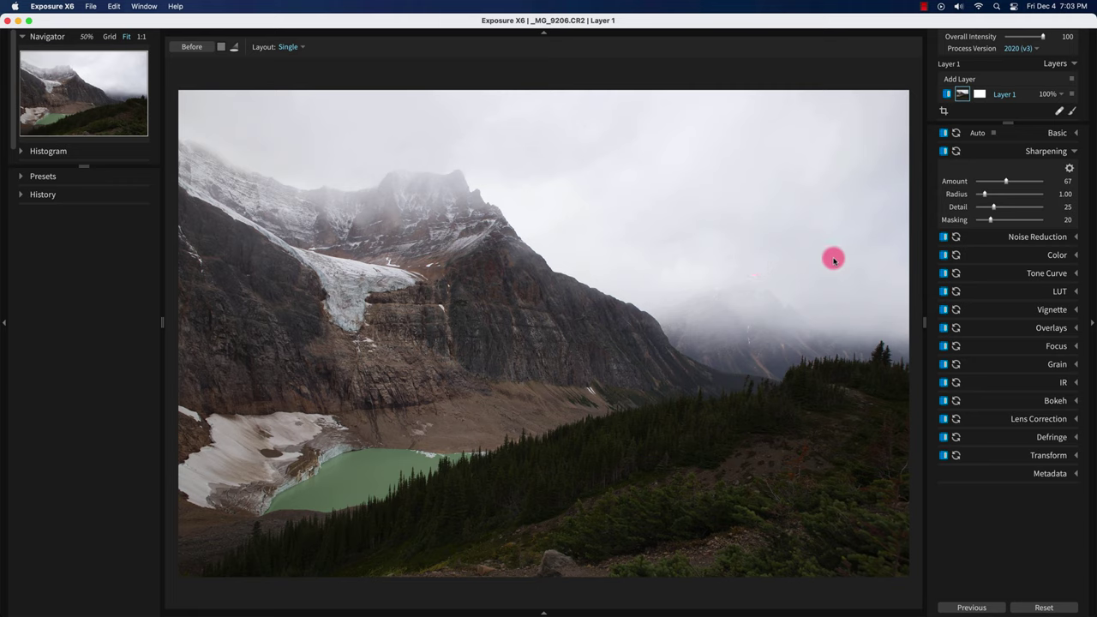
Step: Set Basic Shadows to 29.79 and nudge the tone curve's midpoint slightly upward
click(1074, 134)
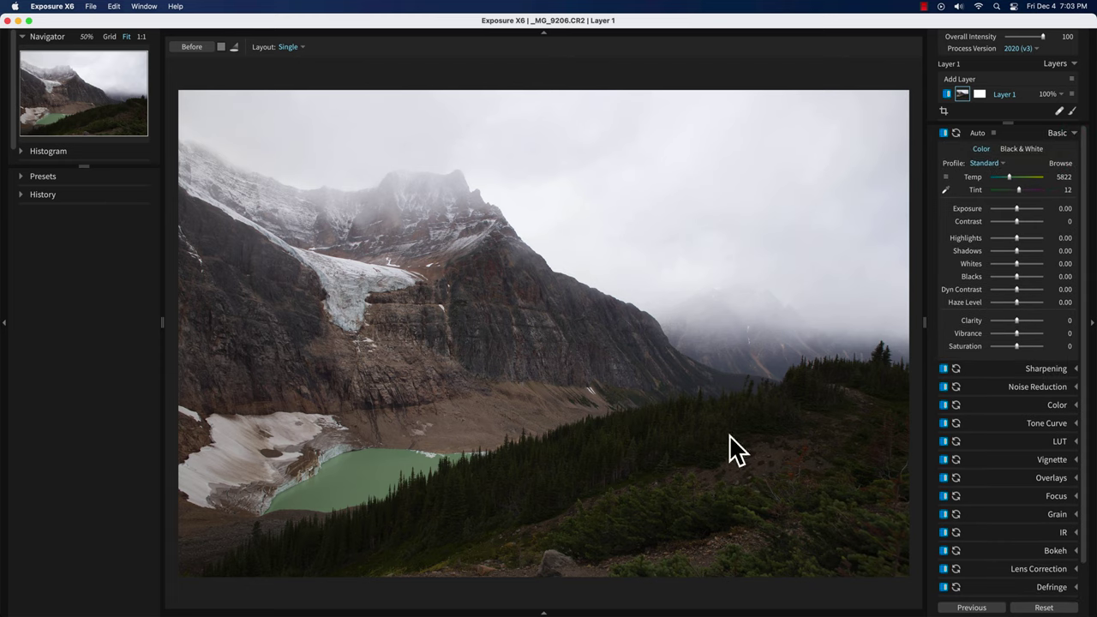
drag(1018, 255, 1025, 255)
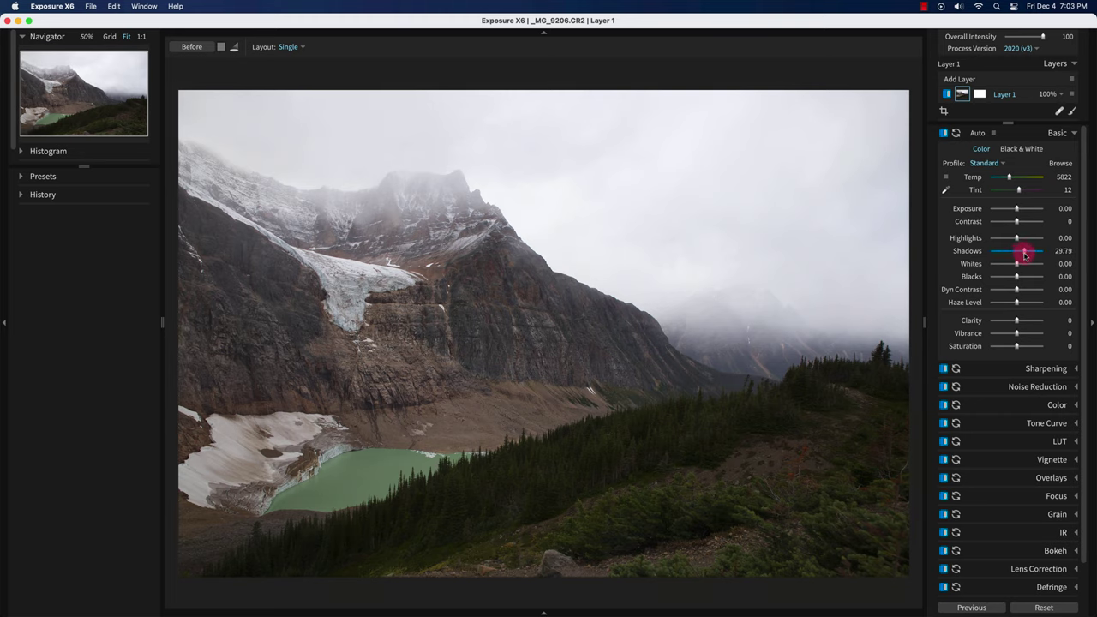
click(1075, 423)
click(1011, 307)
drag(1011, 307, 1004, 300)
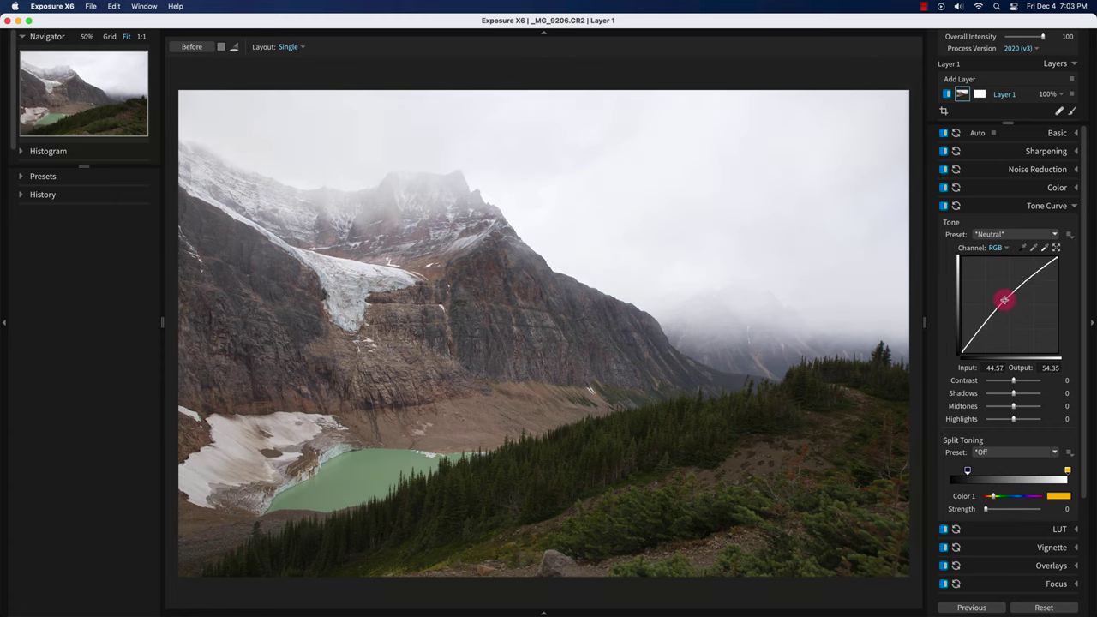
Step: Add a new brush adjustment layer with brush size 7
click(1073, 114)
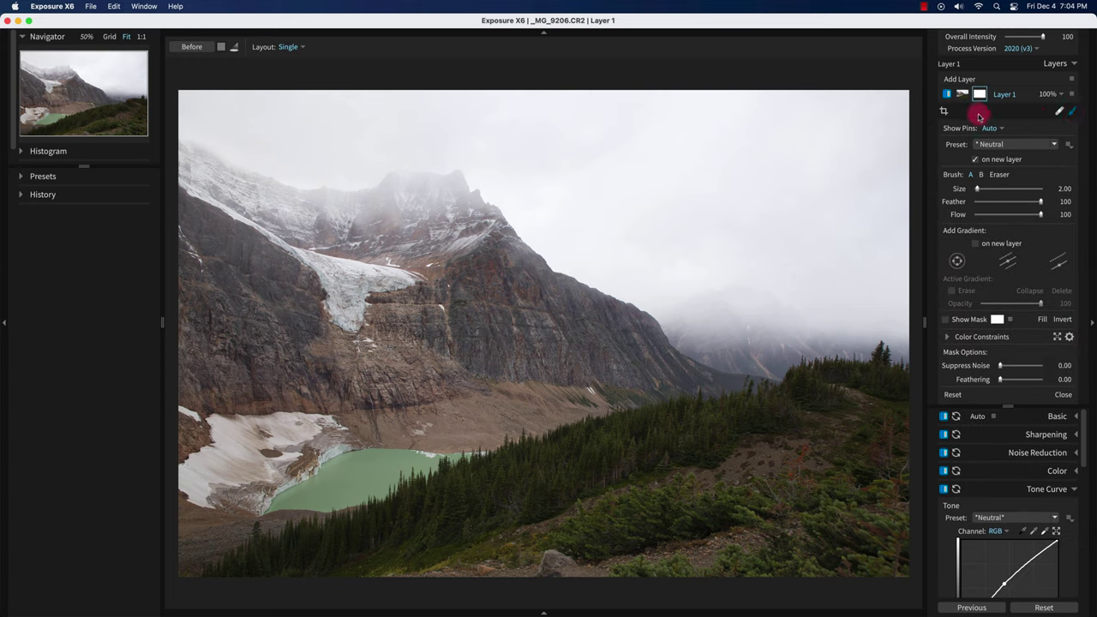
click(959, 78)
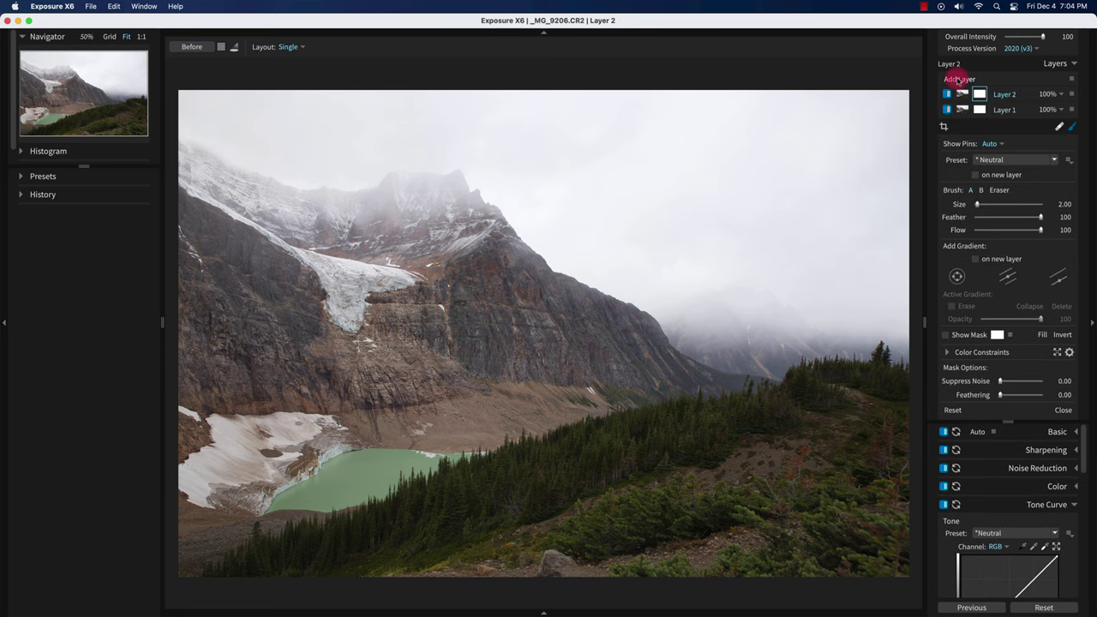
click(954, 275)
key(bracketright)
key(bracketright)
key(bracketright)
Step: Invert Layer 2's mask and brush a stroke across the lake, dismissing the notice
click(1072, 95)
mouse_move(1066, 105)
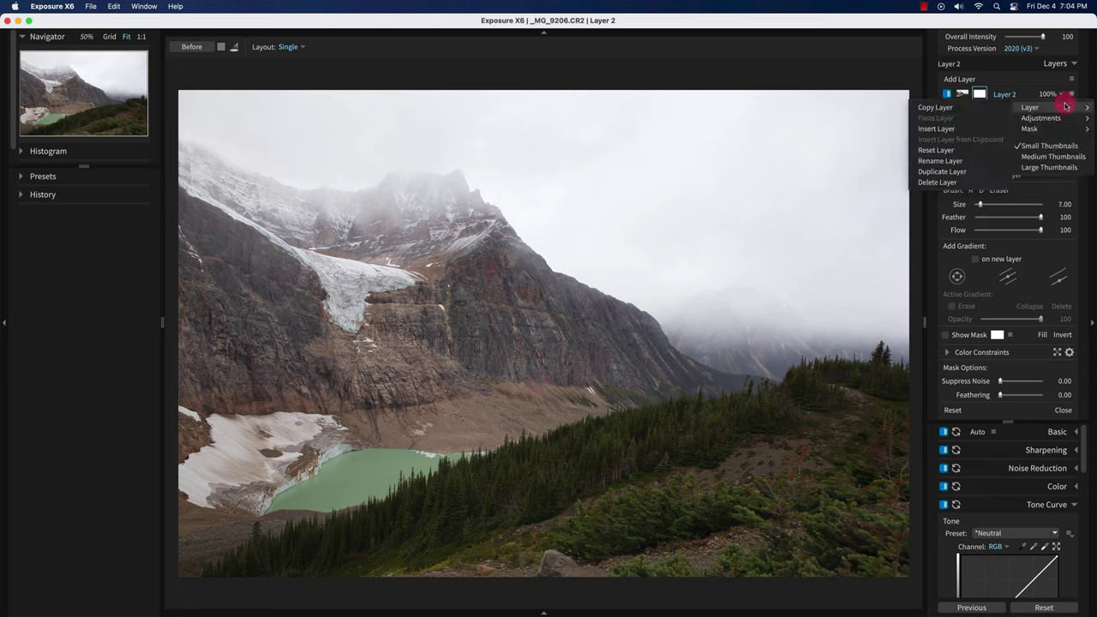
mouse_move(1063, 128)
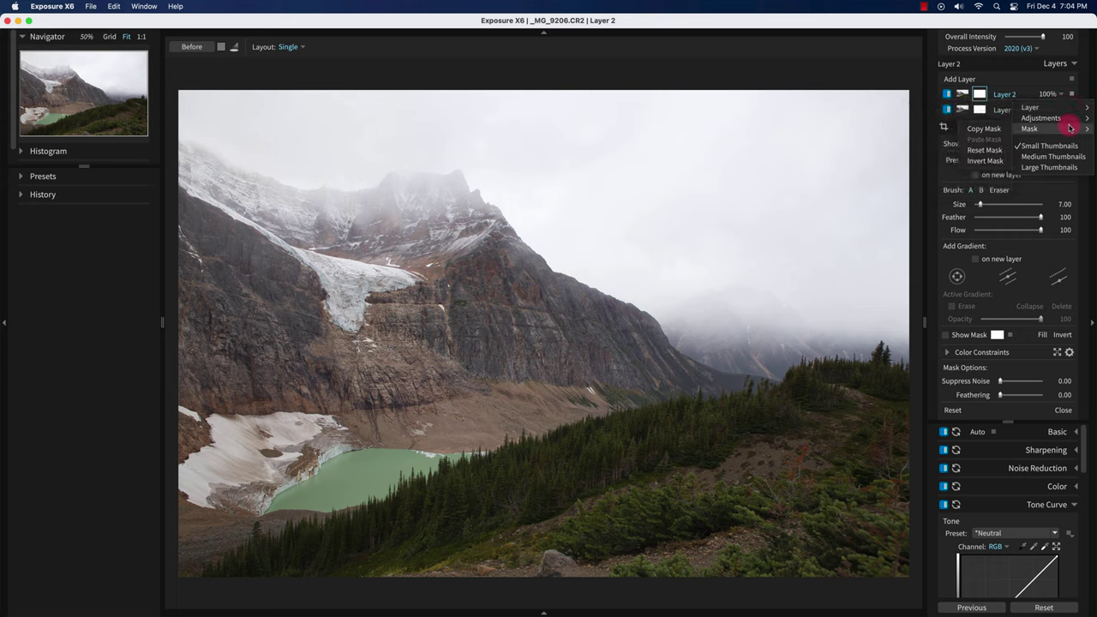
click(980, 161)
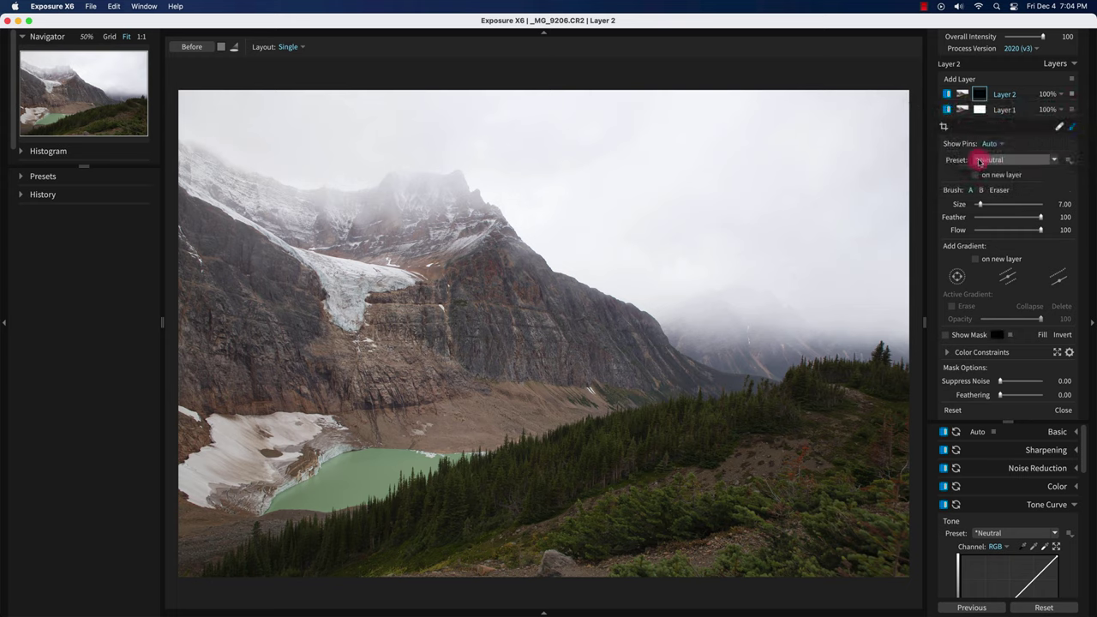
mouse_move(296, 450)
mouse_down()
mouse_move(229, 470)
mouse_move(182, 495)
mouse_move(385, 477)
mouse_move(387, 463)
mouse_move(308, 489)
mouse_move(362, 473)
mouse_up()
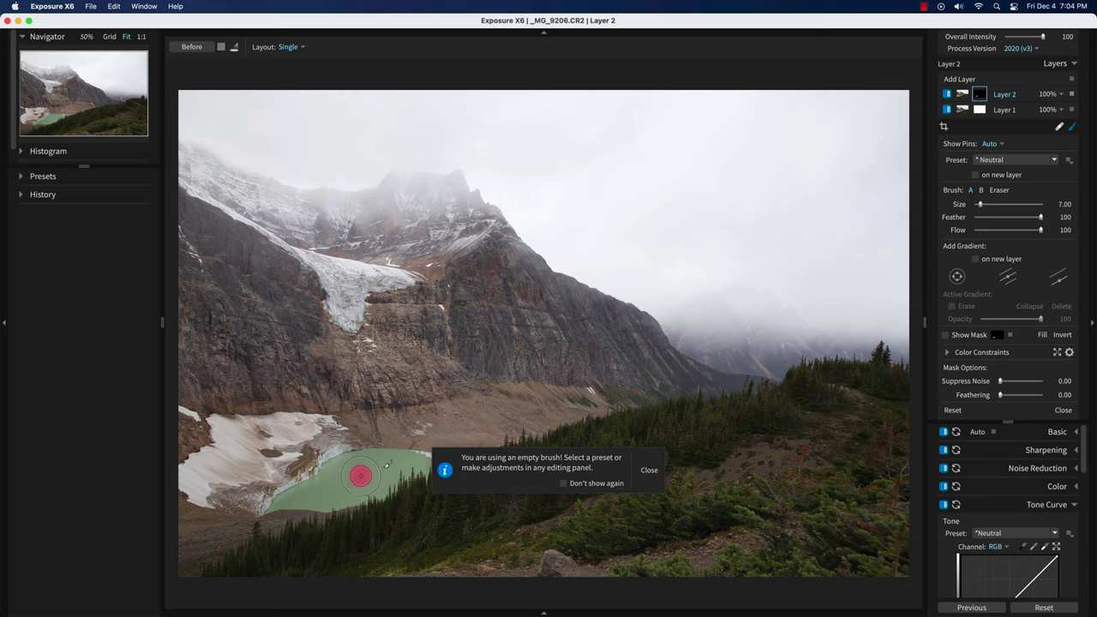
click(649, 470)
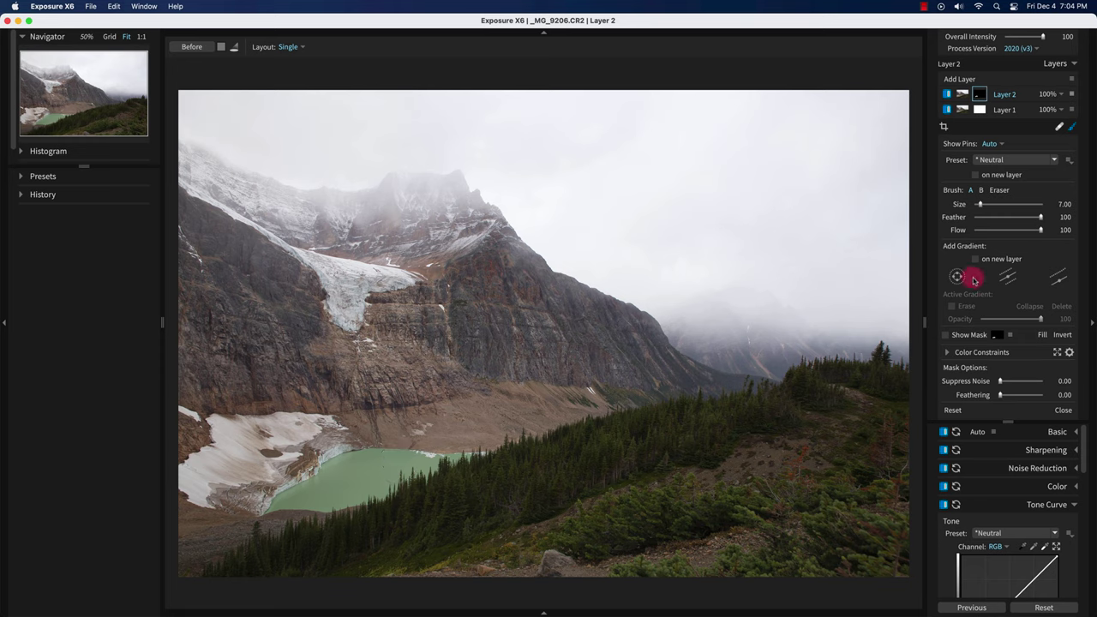
Step: Show the mask, extend it to the lake's right end, and set overlay hue to 110
click(956, 334)
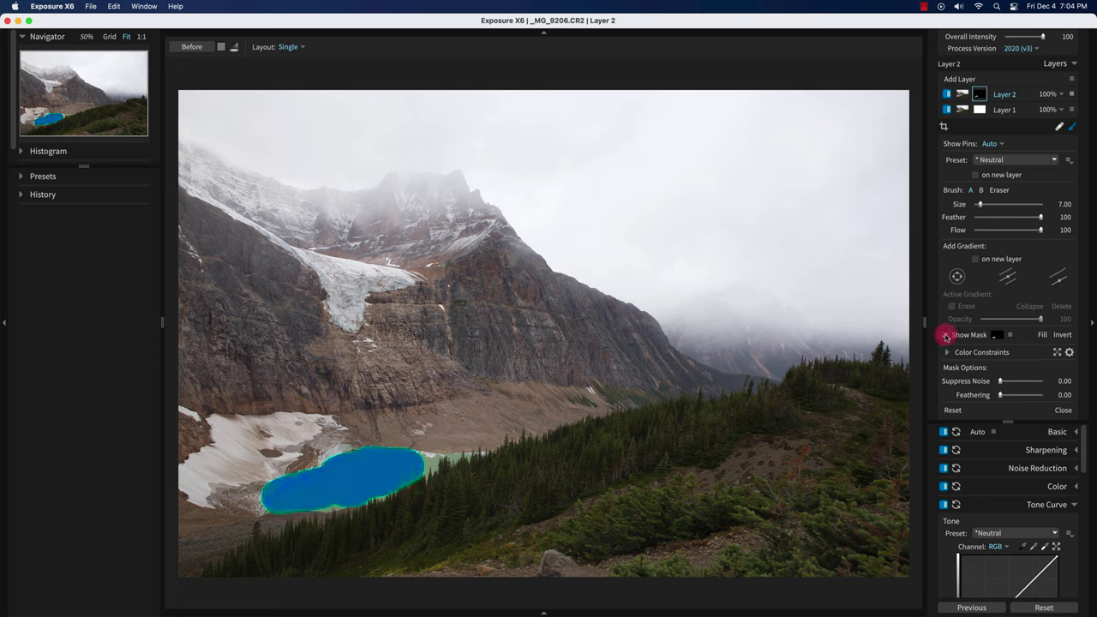
mouse_move(449, 457)
mouse_down()
mouse_move(420, 460)
mouse_move(429, 463)
mouse_up()
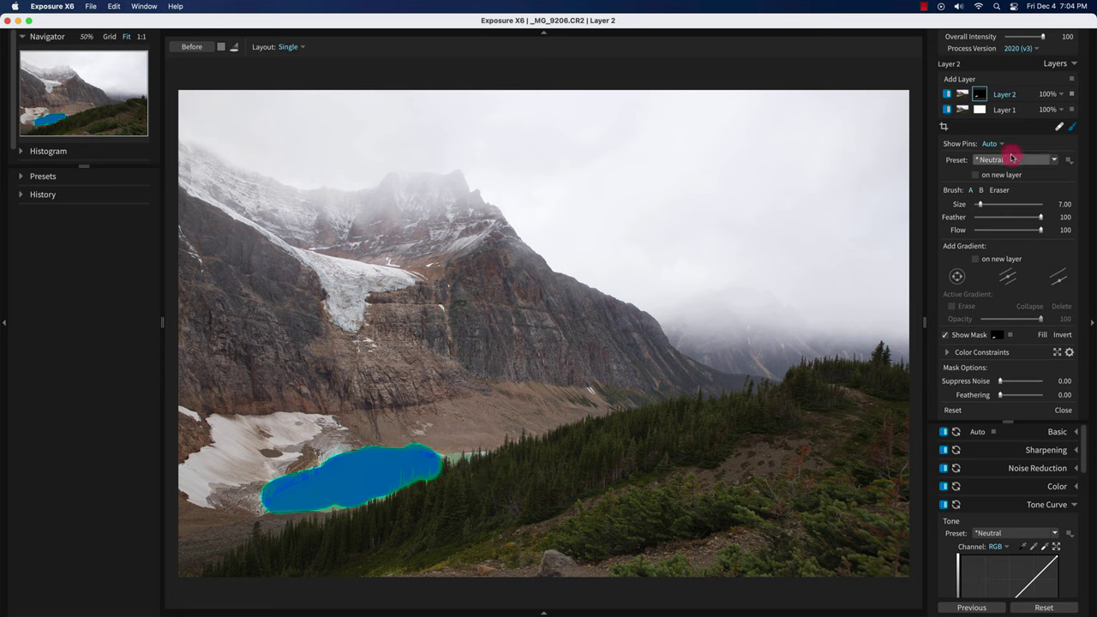
click(1010, 335)
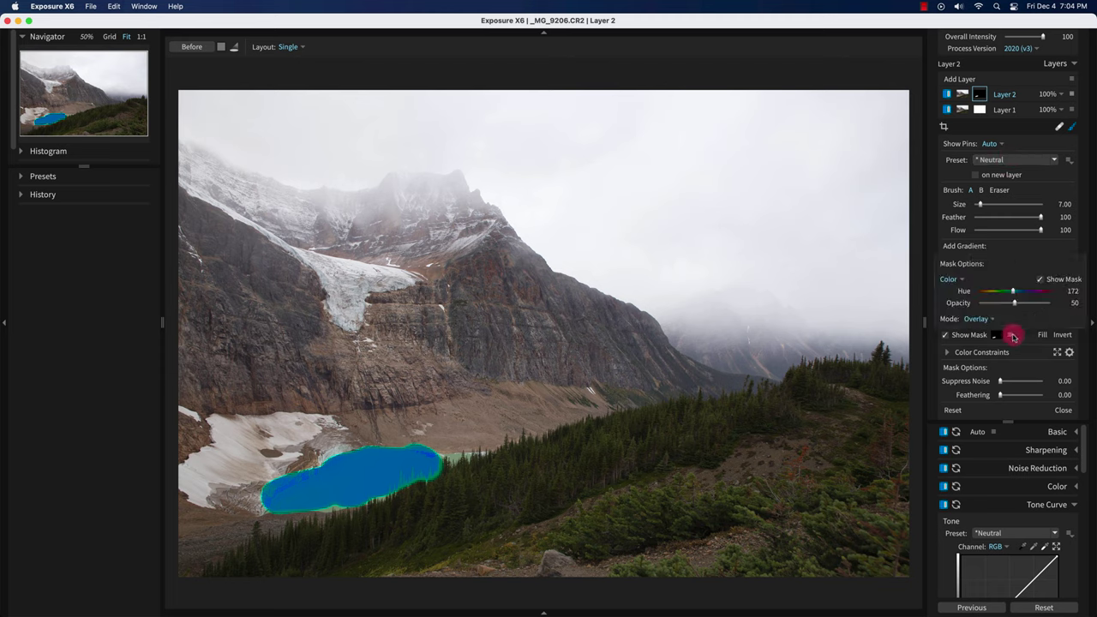
mouse_move(1014, 292)
mouse_down()
mouse_move(1038, 291)
mouse_move(982, 304)
mouse_move(1002, 309)
mouse_up()
click(988, 322)
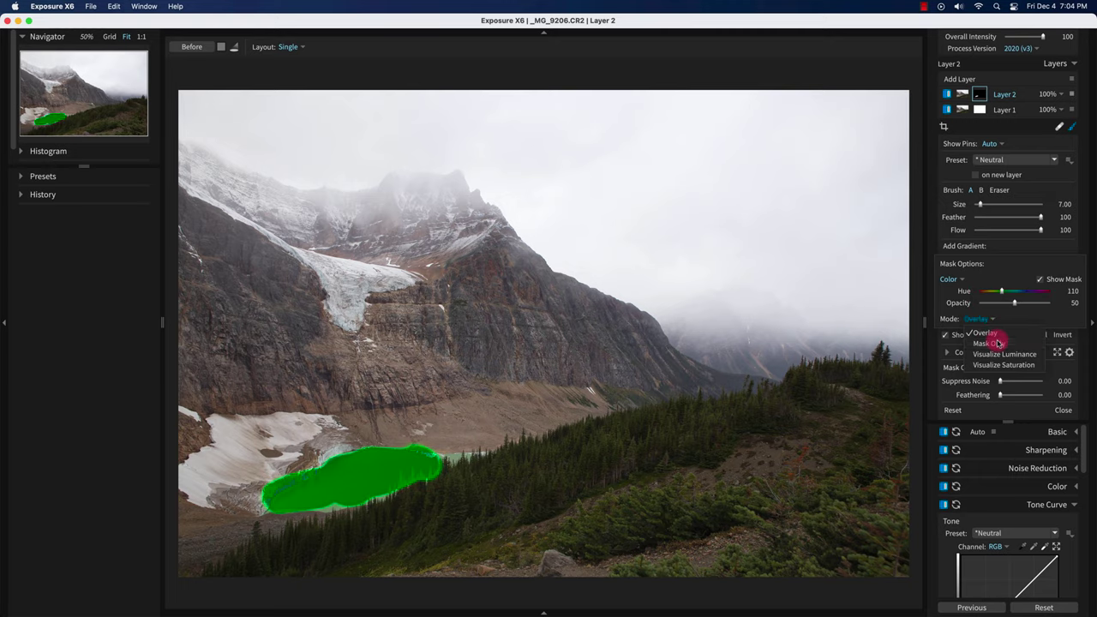
Step: Try the mask-only, luminance and saturation display modes, then return to Overlay
click(990, 343)
click(995, 320)
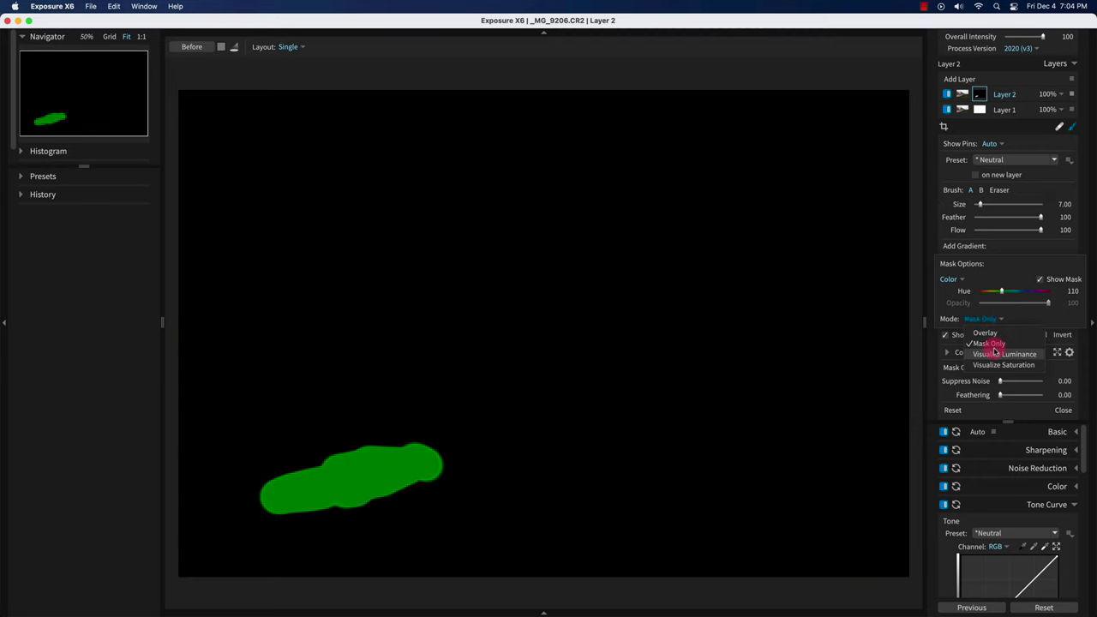
click(997, 354)
click(1028, 319)
click(1017, 367)
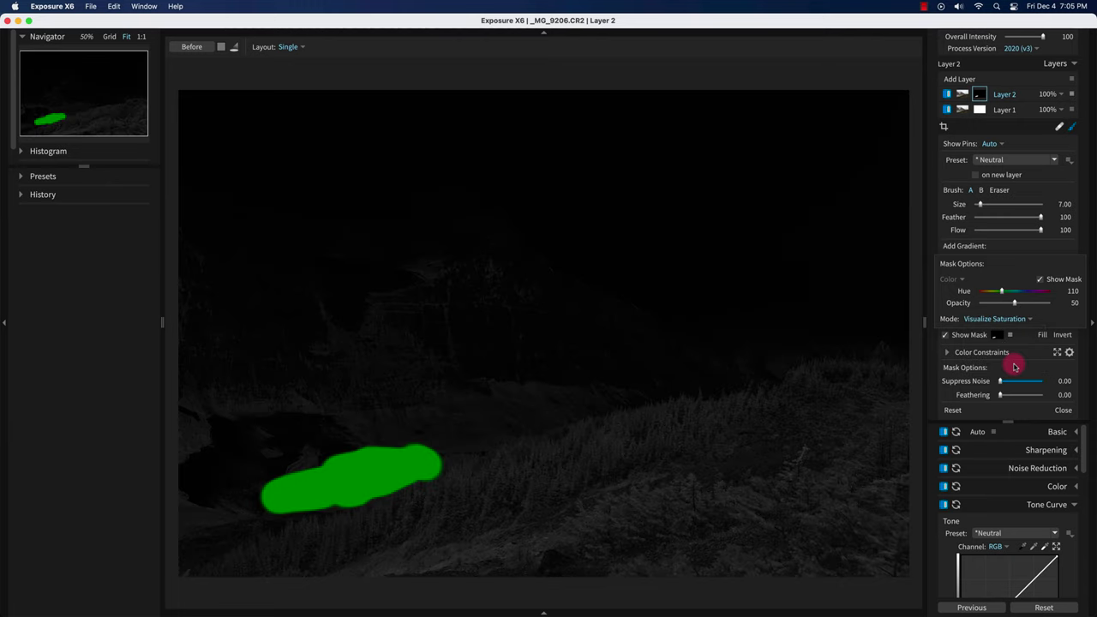
click(1033, 320)
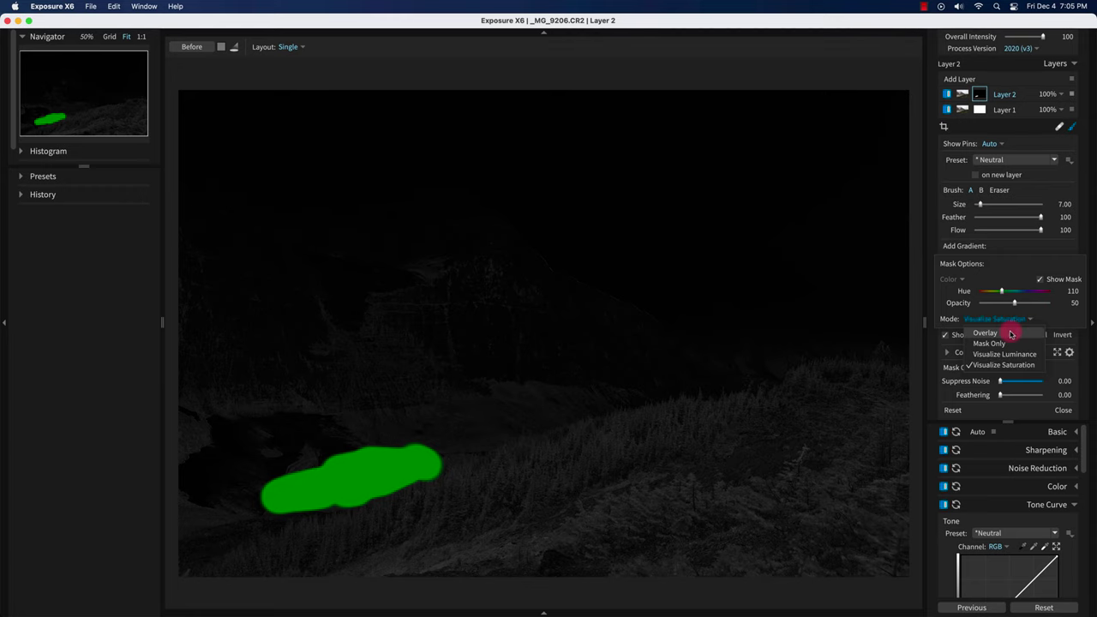
click(986, 333)
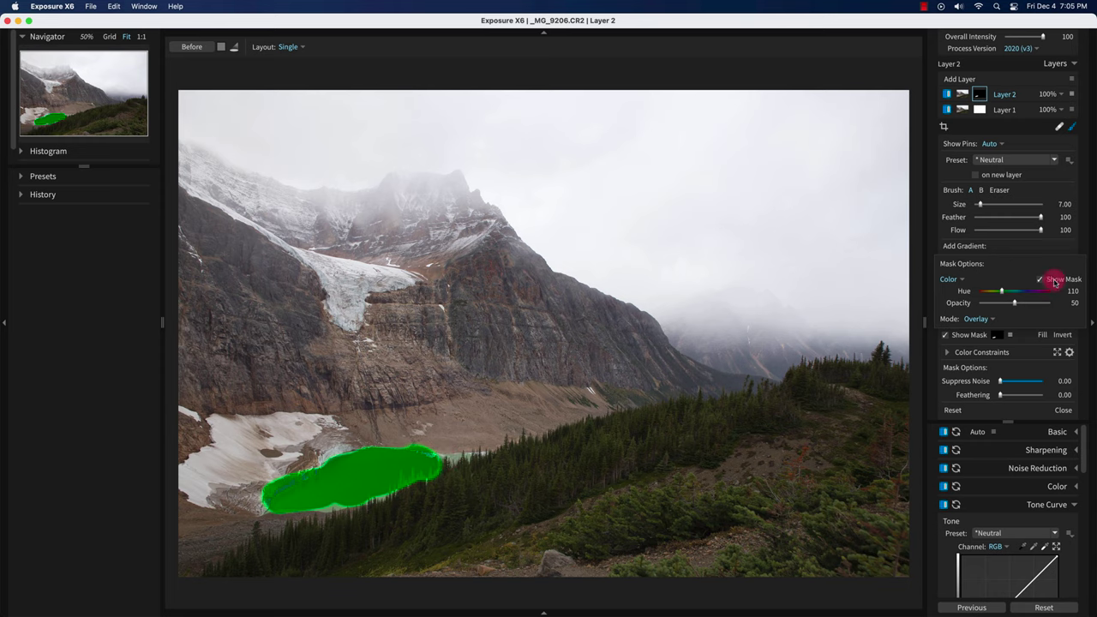
Step: Close Mask Options and paint the rest of the lake with a smaller brush
click(1041, 246)
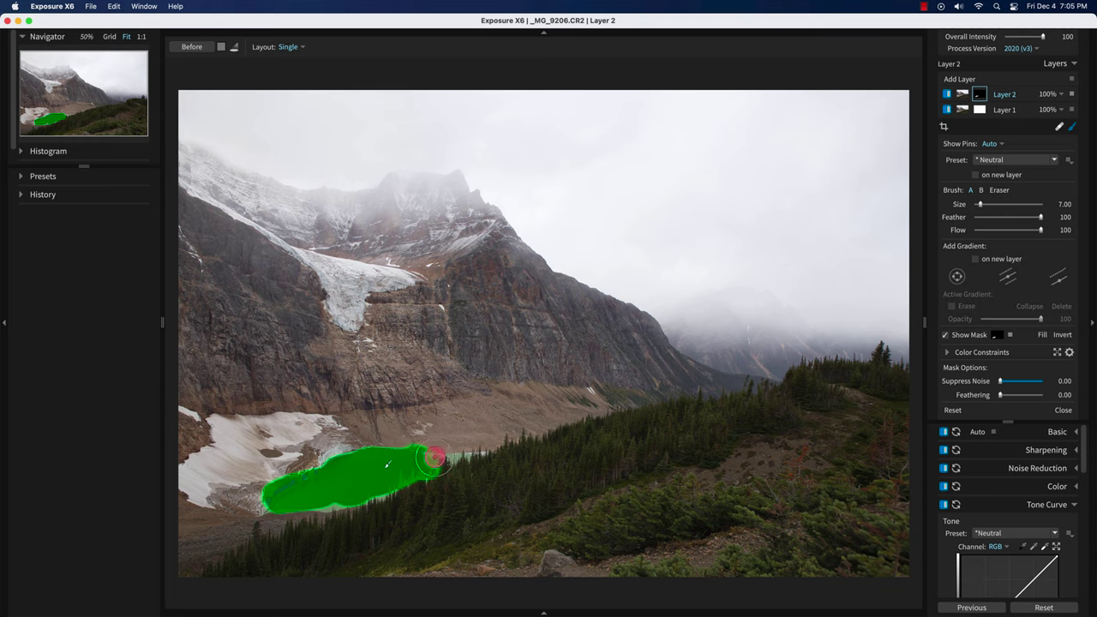
mouse_move(434, 457)
mouse_down()
mouse_move(459, 455)
mouse_move(367, 478)
mouse_move(343, 497)
mouse_move(378, 496)
mouse_up()
key(bracketleft)
key(bracketleft)
key(bracketleft)
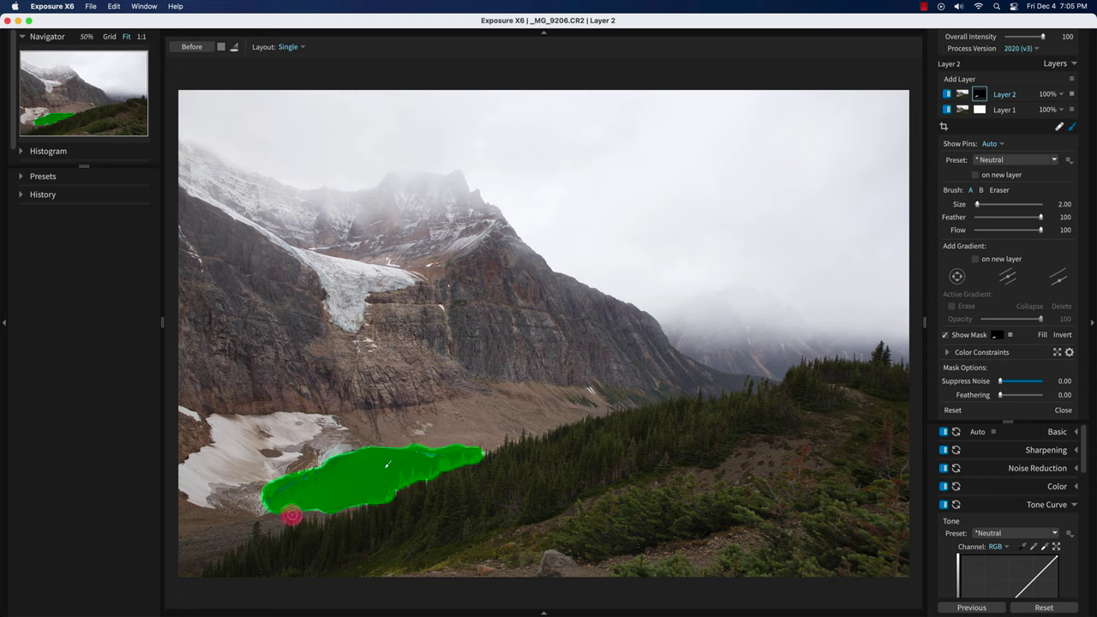
drag(279, 513, 267, 510)
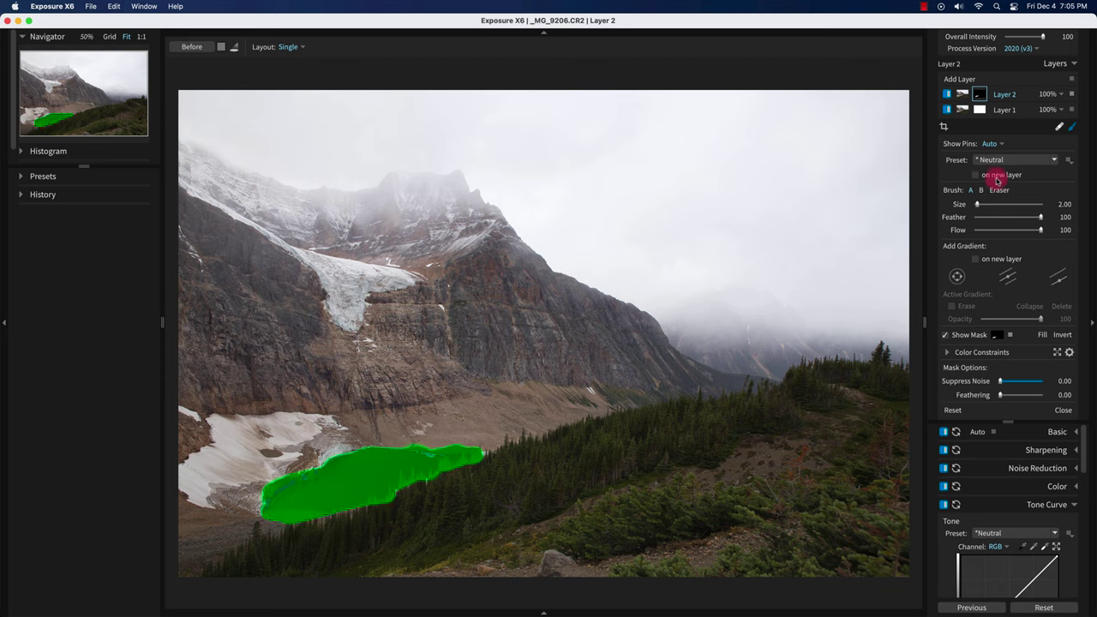
Step: Erase excess mask along the lake's edges, return to Brush A, and toggle Show Mask
click(1000, 189)
key(bracketleft)
key(bracketleft)
key(bracketleft)
key(bracketleft)
key(bracketleft)
mouse_move(282, 526)
mouse_down()
mouse_move(265, 522)
mouse_move(309, 527)
mouse_up()
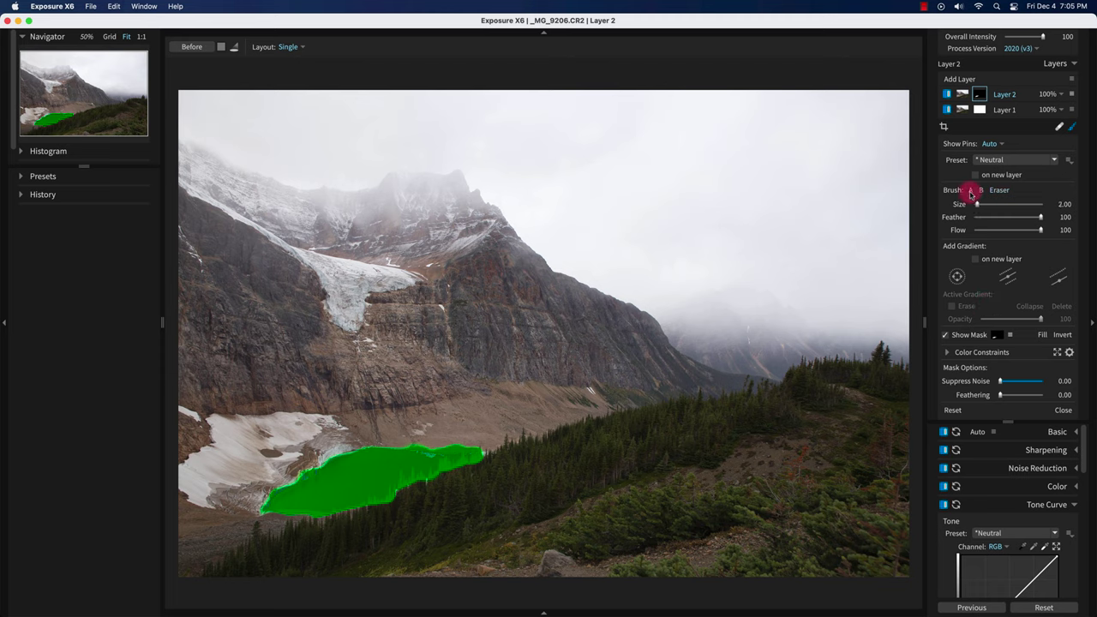
mouse_move(318, 466)
mouse_down()
mouse_move(326, 453)
mouse_move(349, 456)
mouse_up()
click(1040, 333)
click(948, 337)
click(949, 337)
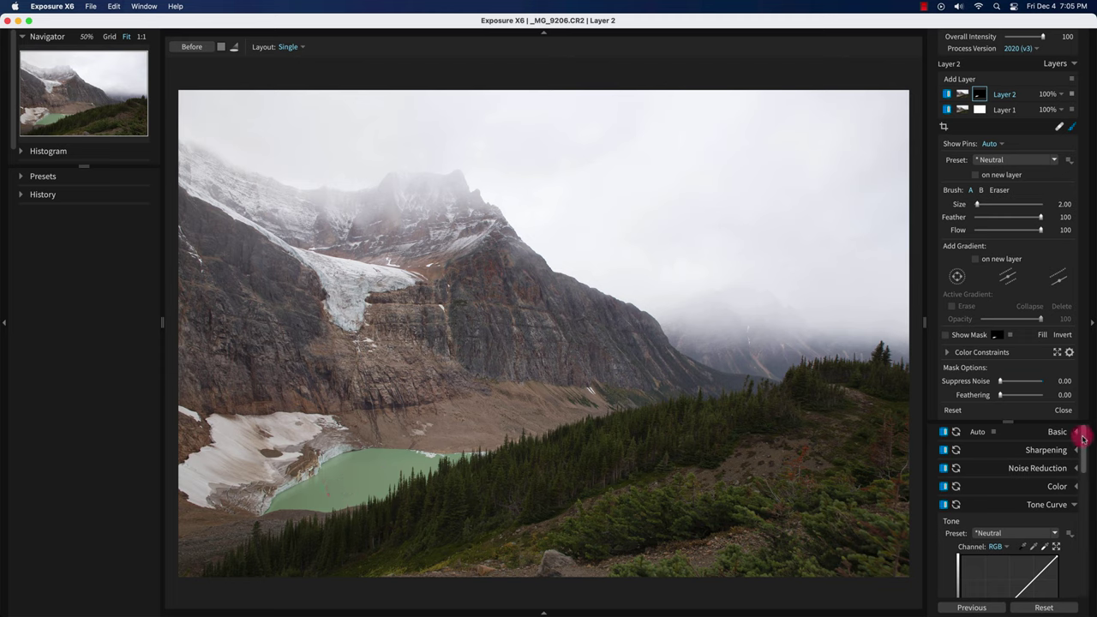
Step: Expand the Color panel and open the Advanced Color Editor under Detailed Adjustments
scroll(1083, 438, down, 2)
scroll(1082, 433, up, 2)
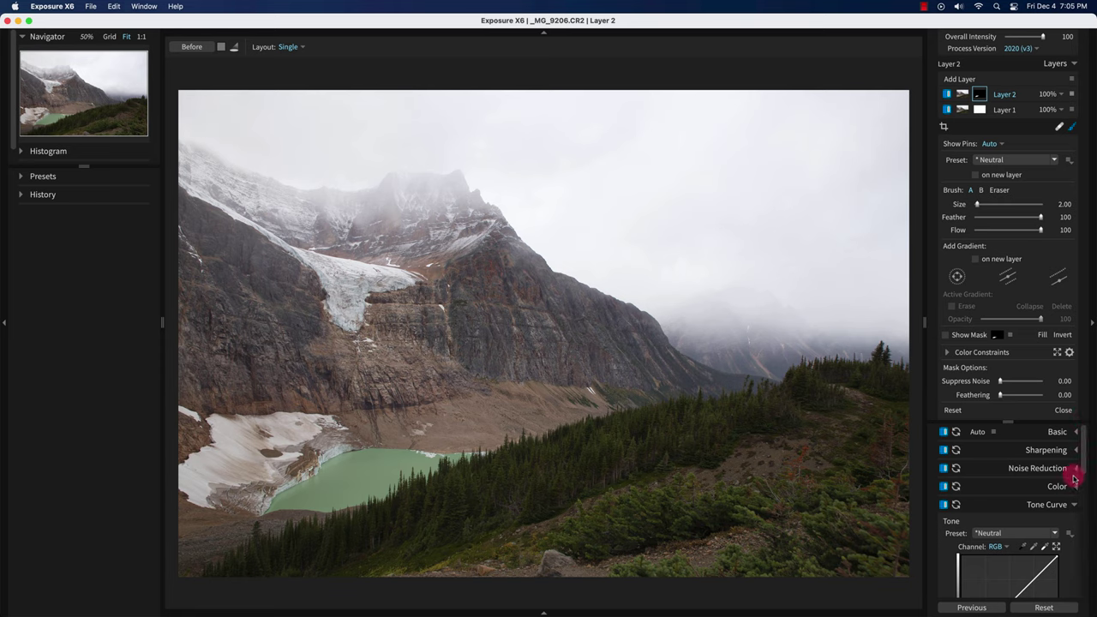
click(1076, 486)
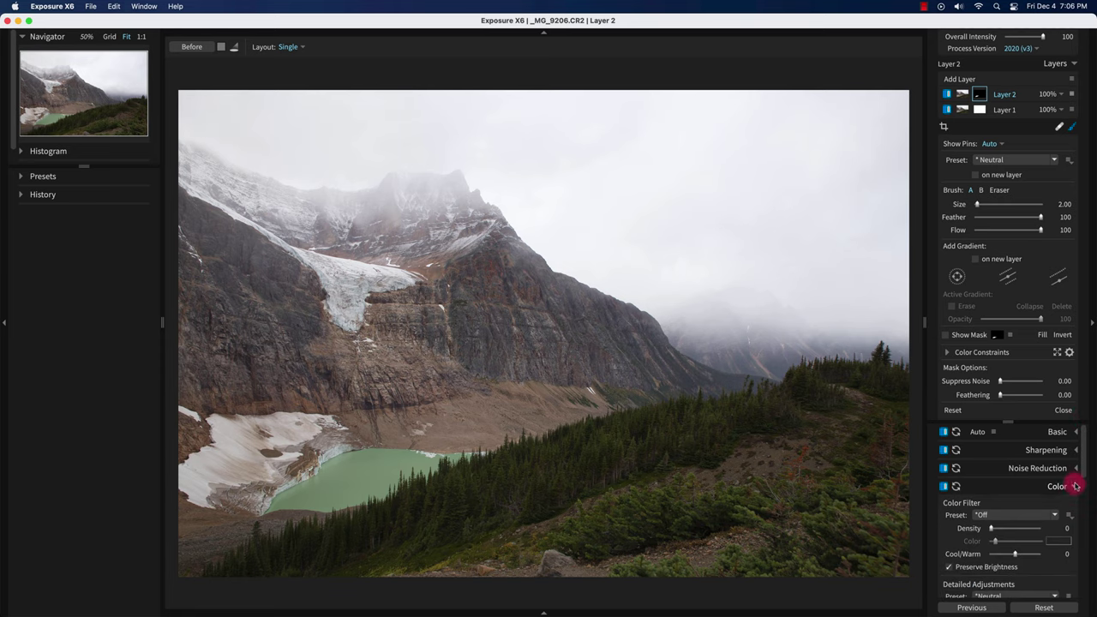
scroll(1077, 472, down, 2)
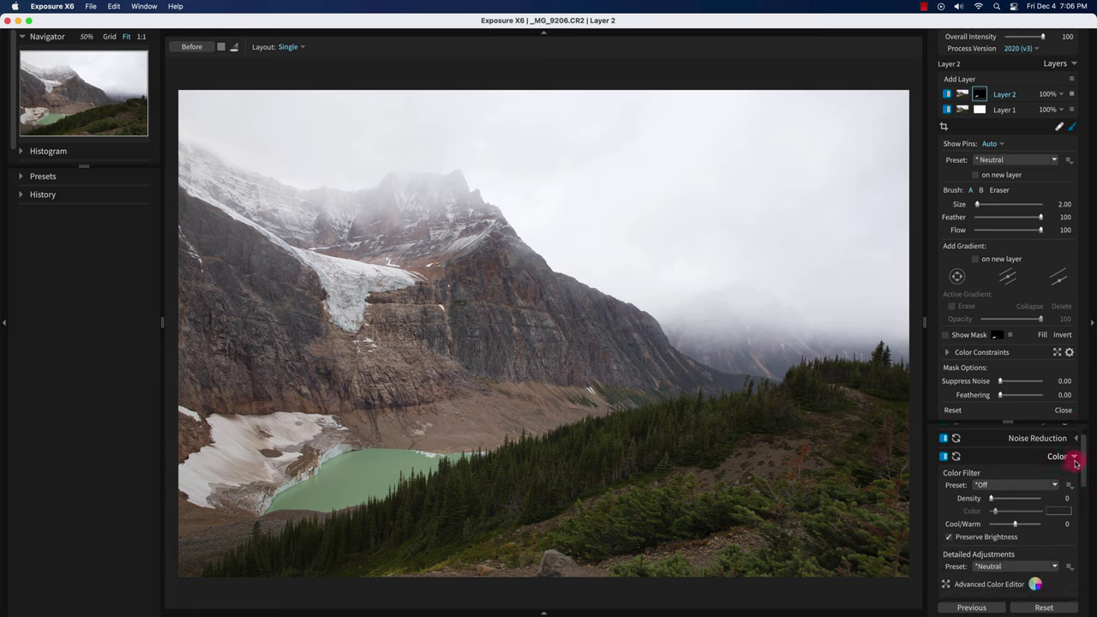
drag(1080, 466, 1085, 503)
click(1037, 482)
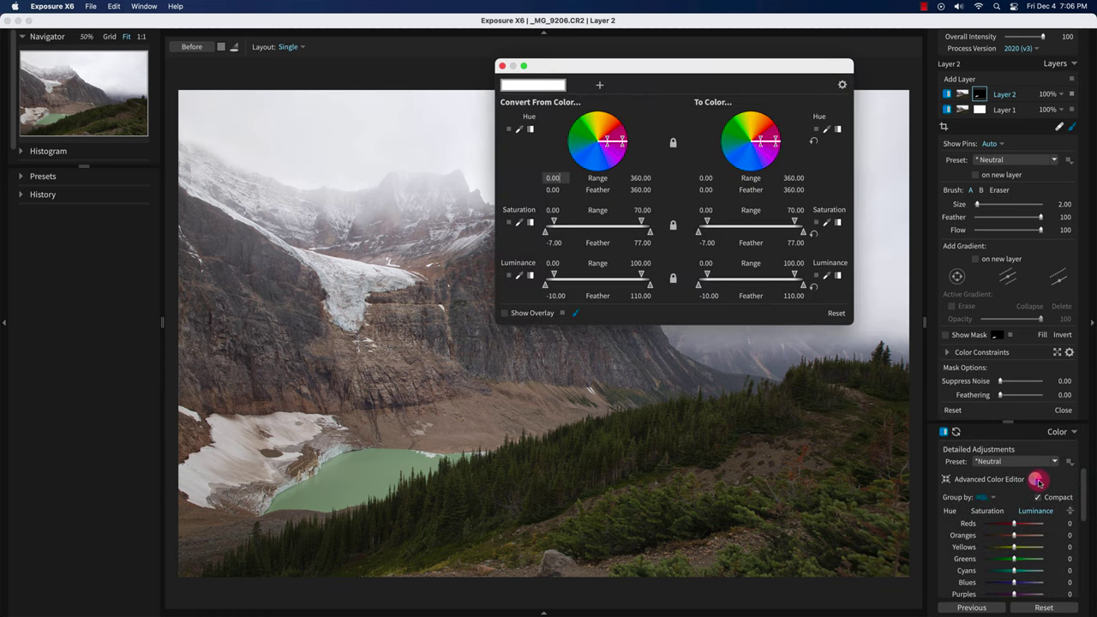
Step: Sample the lake's green with the hue eyedropper and widen the source range to 109.23–157.13
click(520, 130)
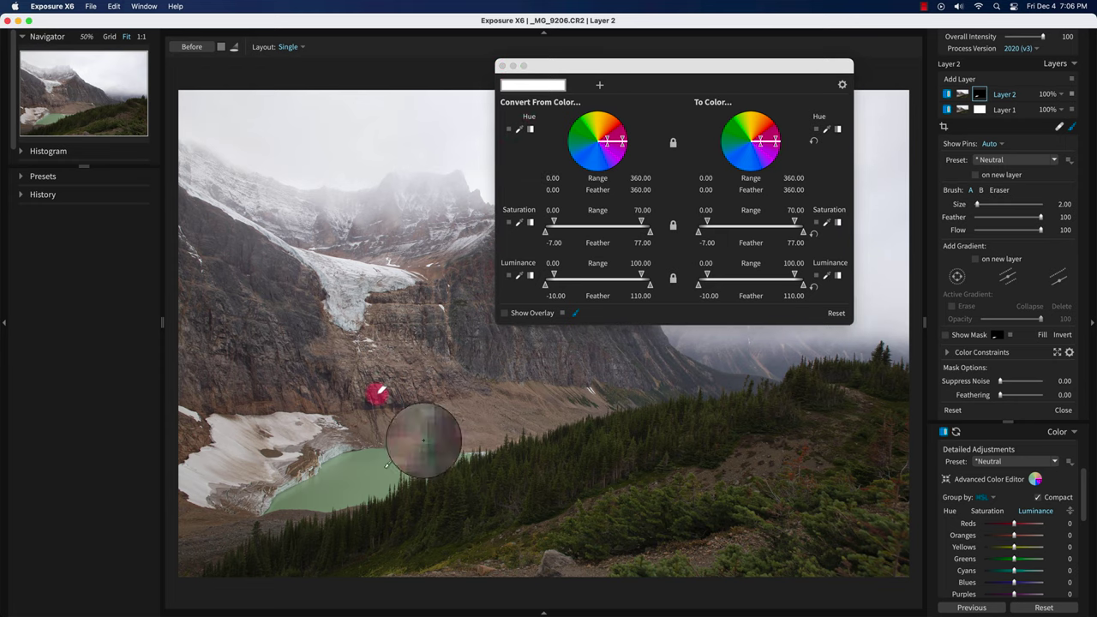
click(351, 466)
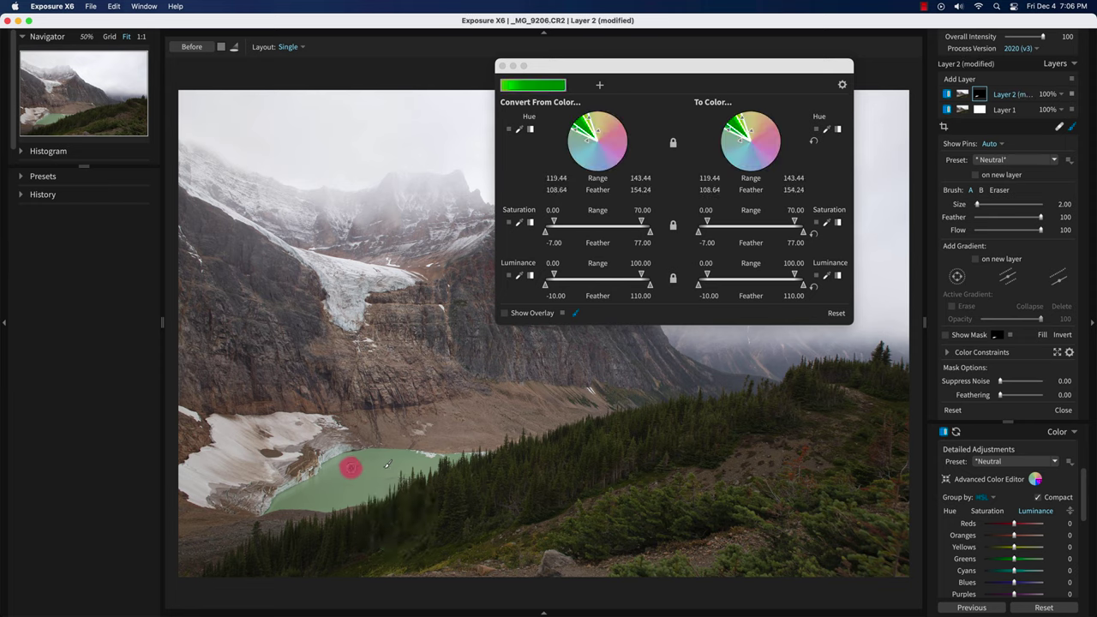
click(575, 129)
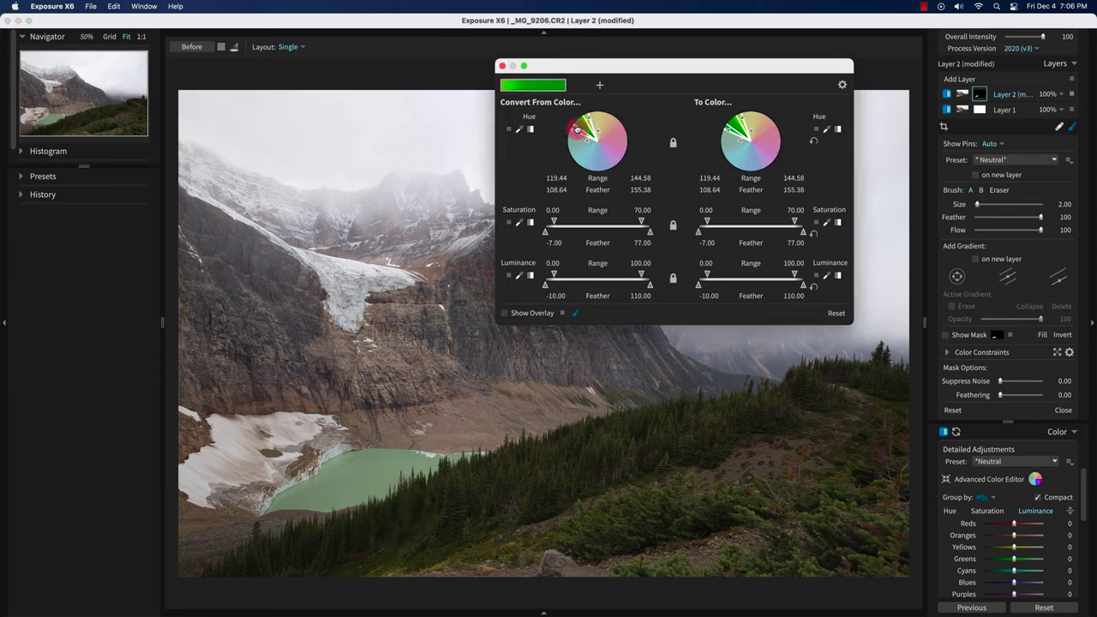
drag(577, 129, 577, 135)
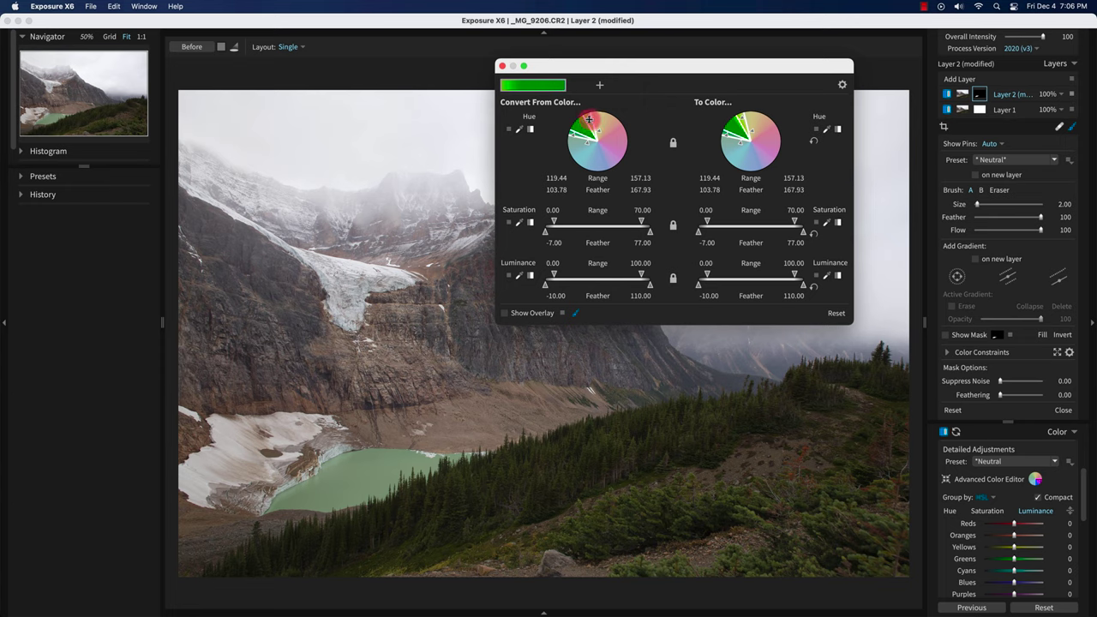
drag(585, 116, 591, 116)
Step: Shift the To Color range to blue, 214.69–262.59
click(735, 129)
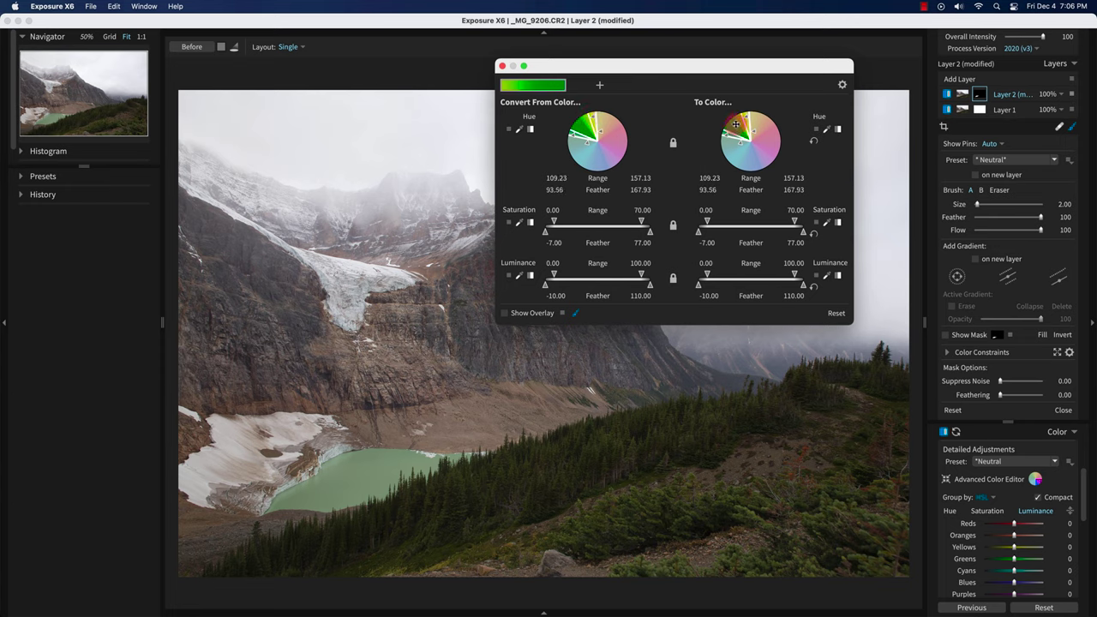
click(632, 118)
drag(737, 126, 736, 160)
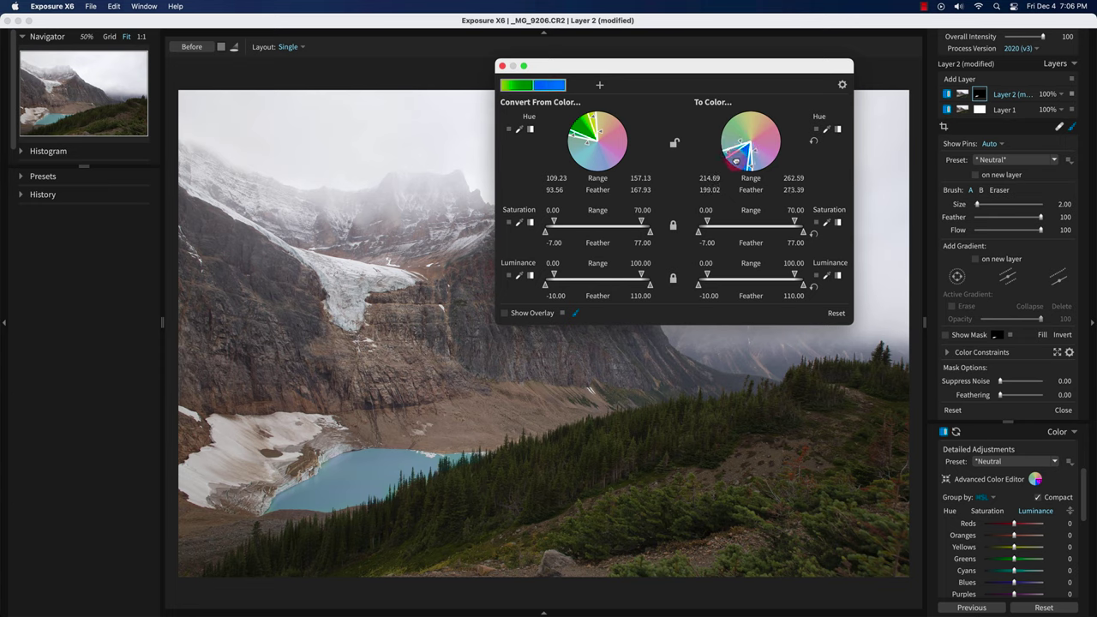
Step: Raise Blues saturation to 47 and remap hues 113.78–177.75 to 211.58–264.21
click(992, 512)
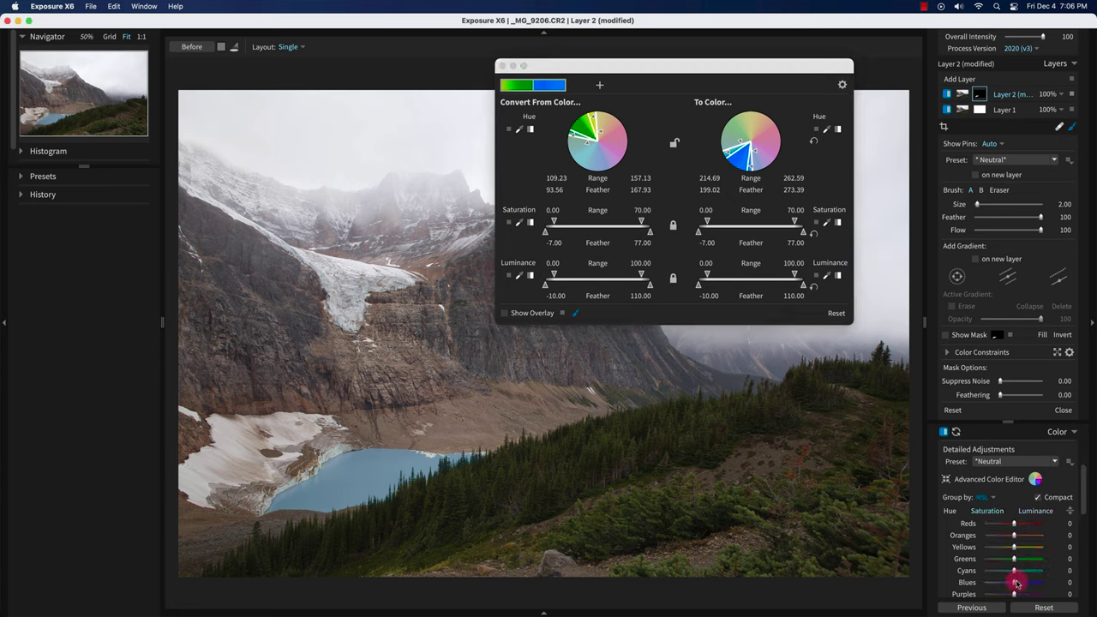
mouse_move(1016, 583)
mouse_down()
mouse_move(1028, 585)
mouse_move(1023, 575)
mouse_up()
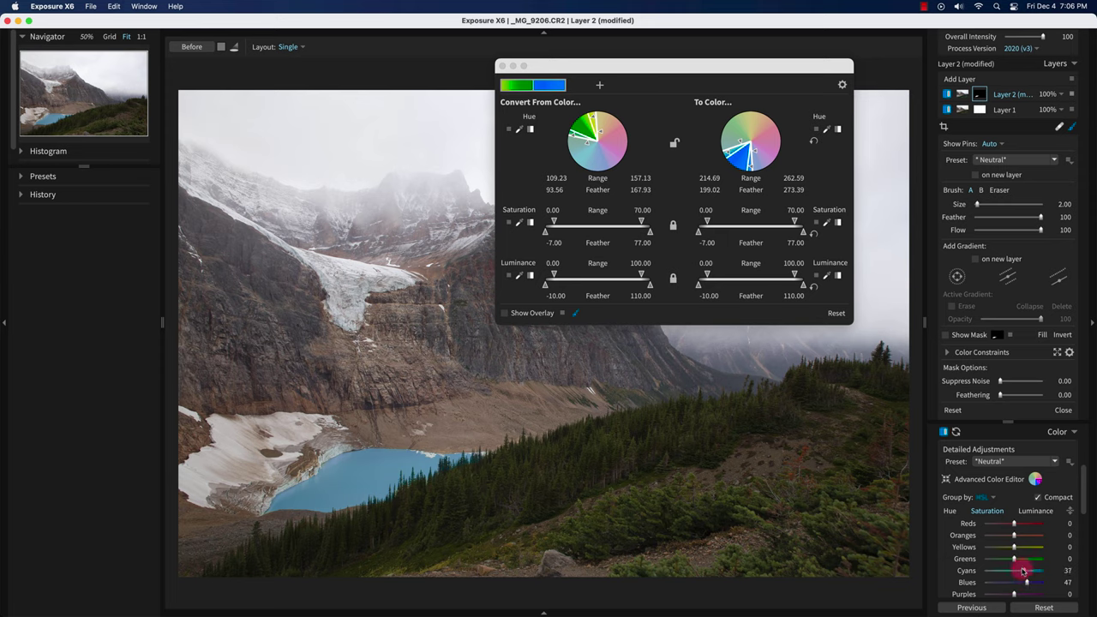
click(581, 127)
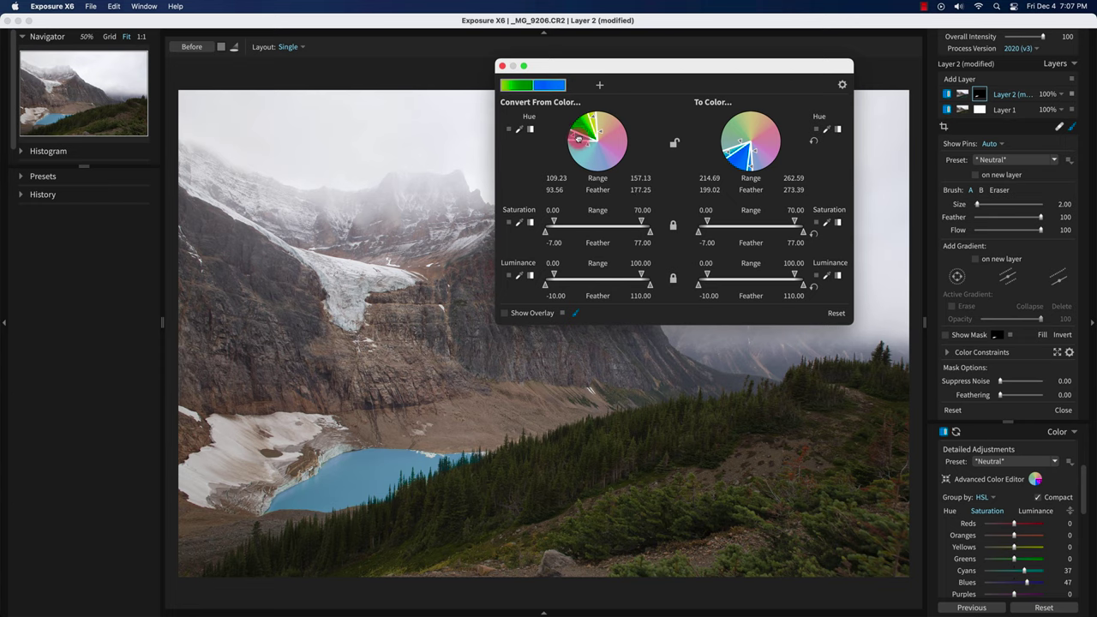
drag(579, 136, 583, 131)
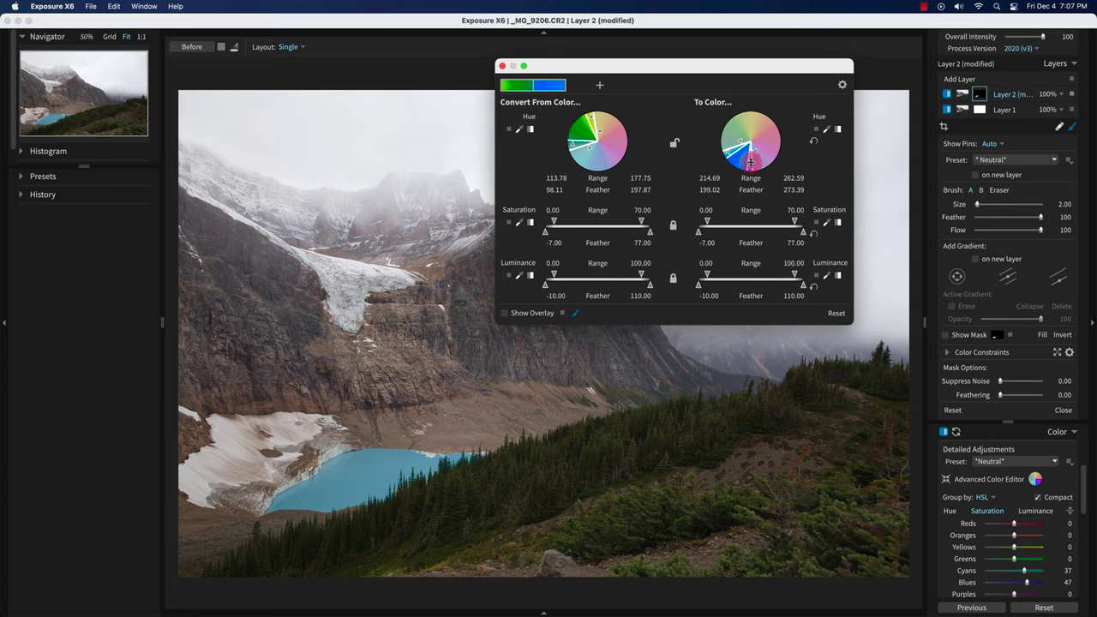
drag(744, 162, 751, 163)
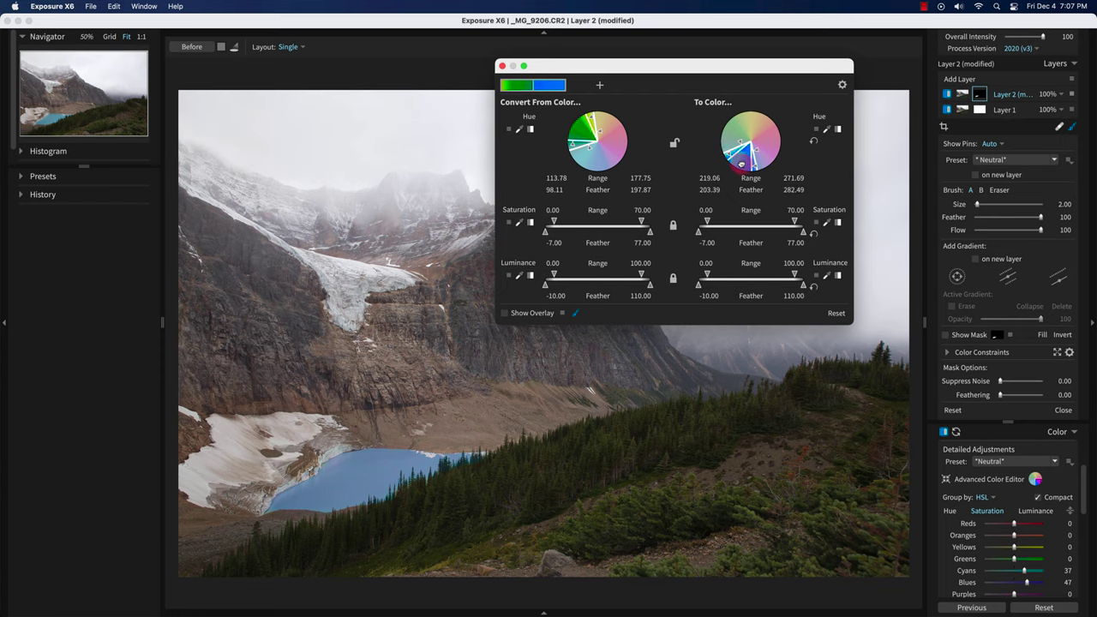
mouse_move(738, 164)
mouse_down()
mouse_move(723, 157)
mouse_move(745, 172)
mouse_move(734, 170)
mouse_up()
Step: Preview the red colour mask overlay, then hide it again
click(505, 315)
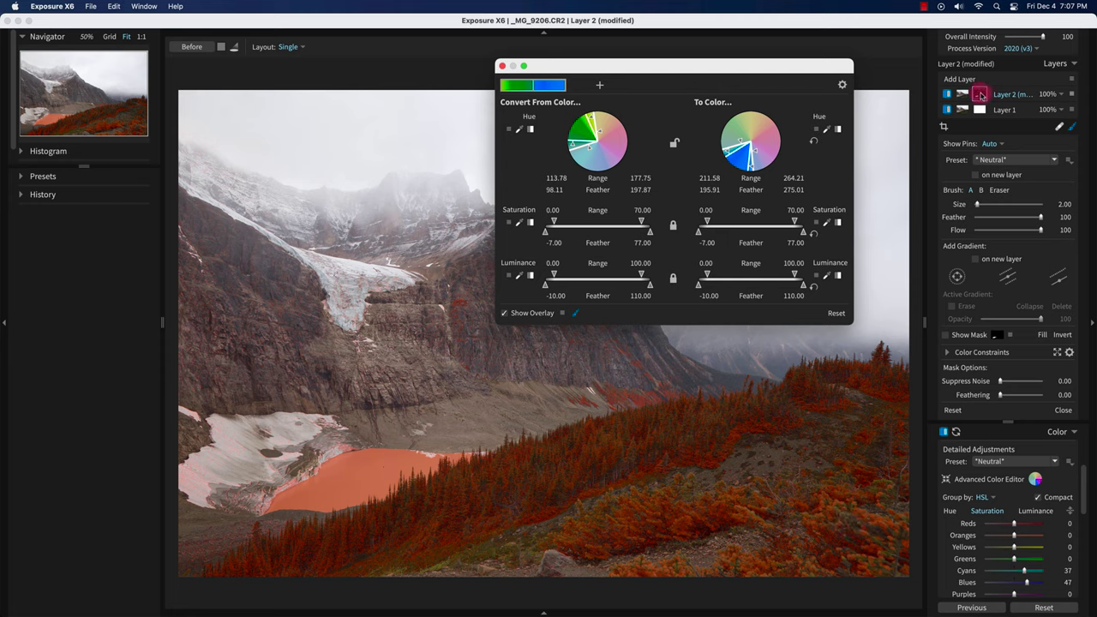
key(o)
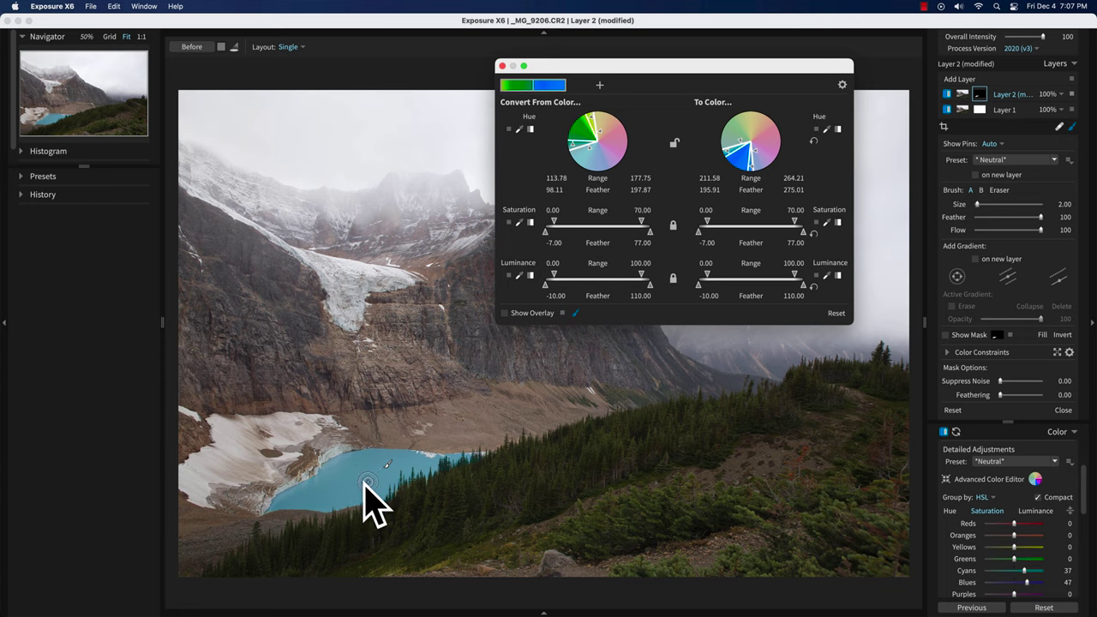
click(520, 314)
Step: Raise the Blues saturation further and set Blues luminance to 45
drag(1031, 585, 1037, 585)
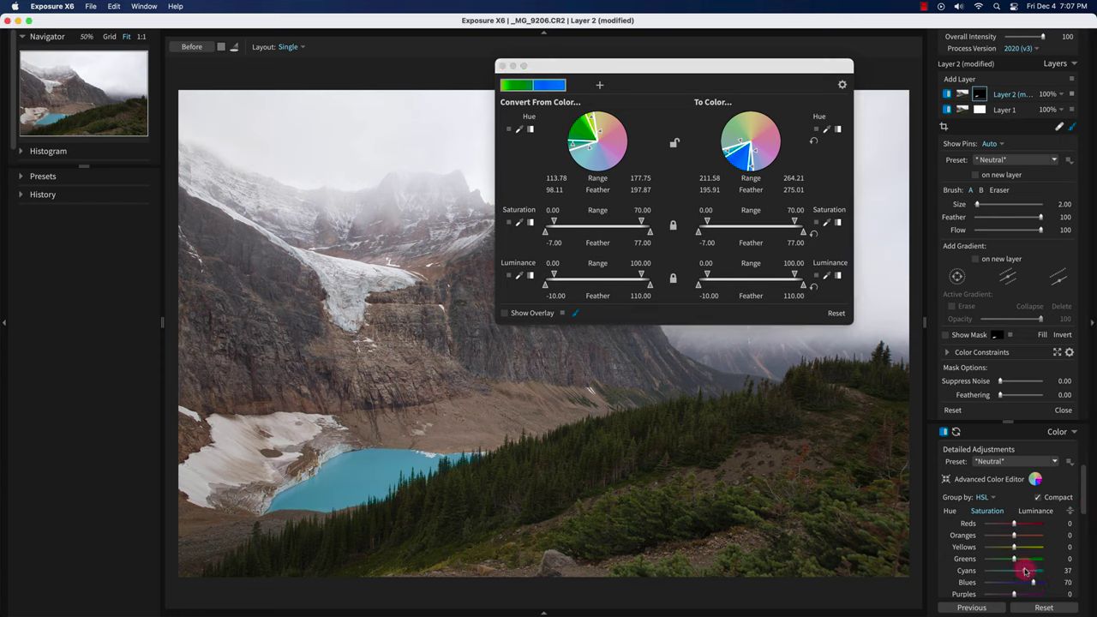
drag(1088, 502, 1087, 518)
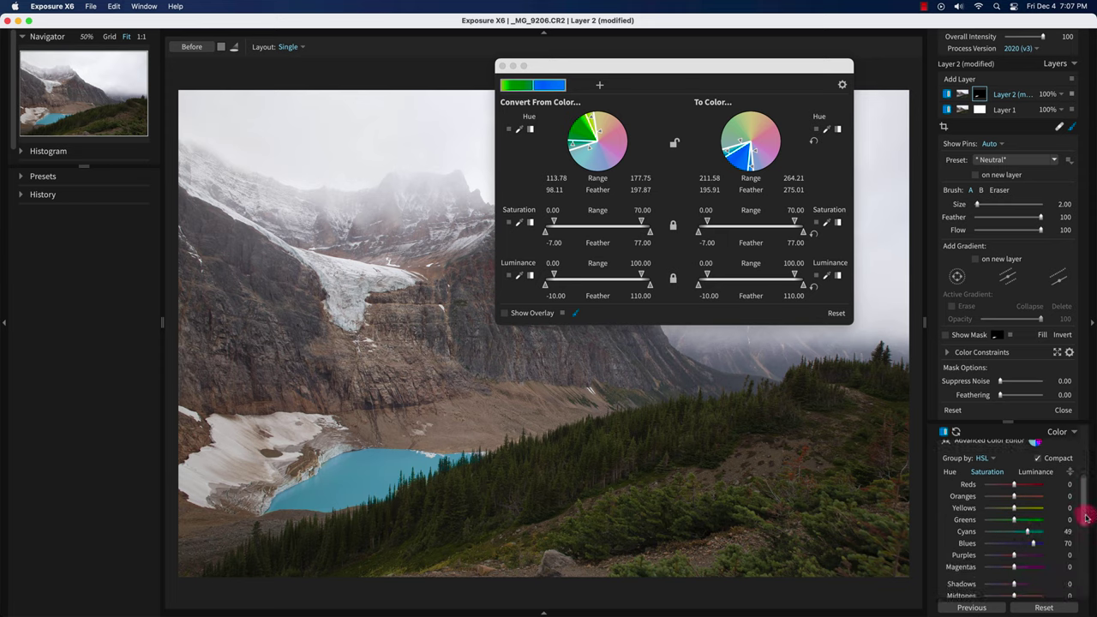
click(1026, 472)
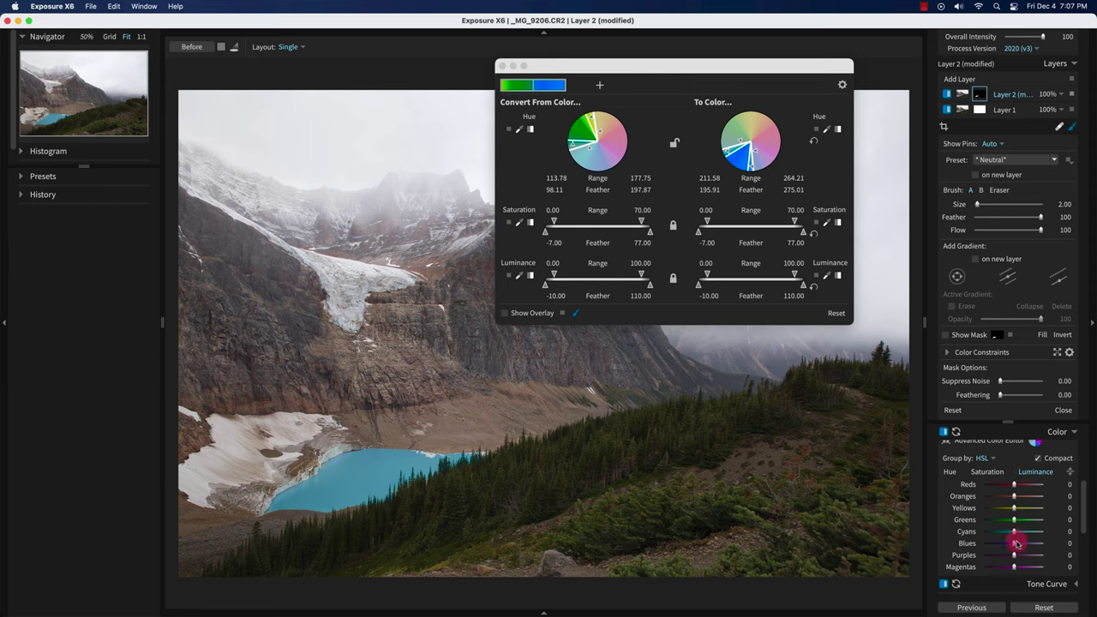
drag(1017, 544, 1034, 549)
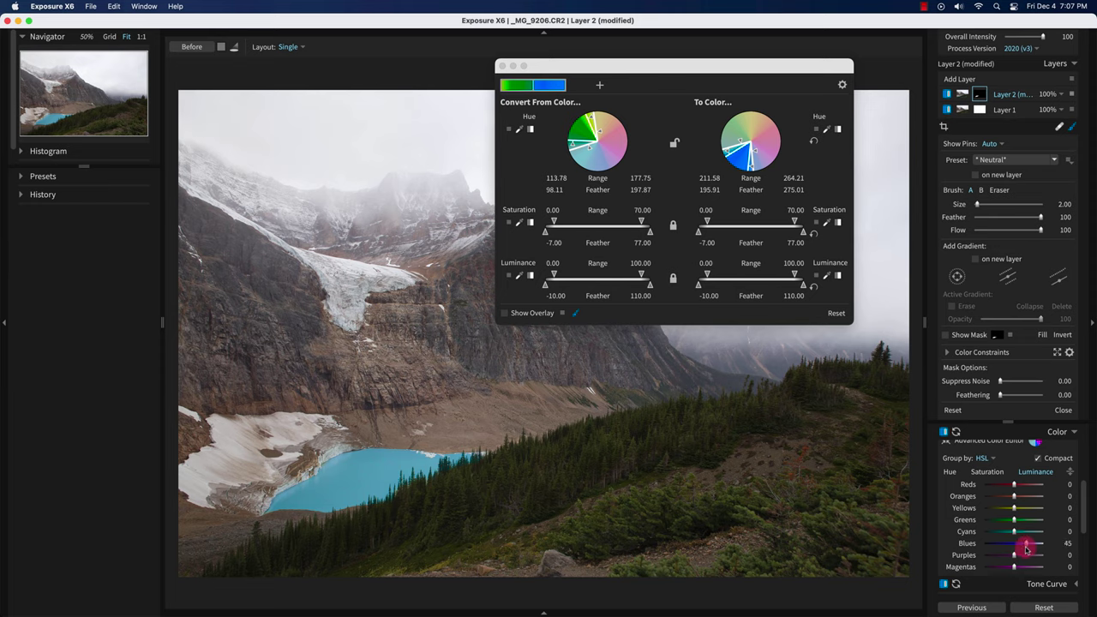
Step: Toggle the Color panel on and off to compare the lake, then close the Advanced Color Editor
click(945, 433)
click(945, 433)
click(945, 433)
click(945, 433)
click(945, 433)
click(945, 433)
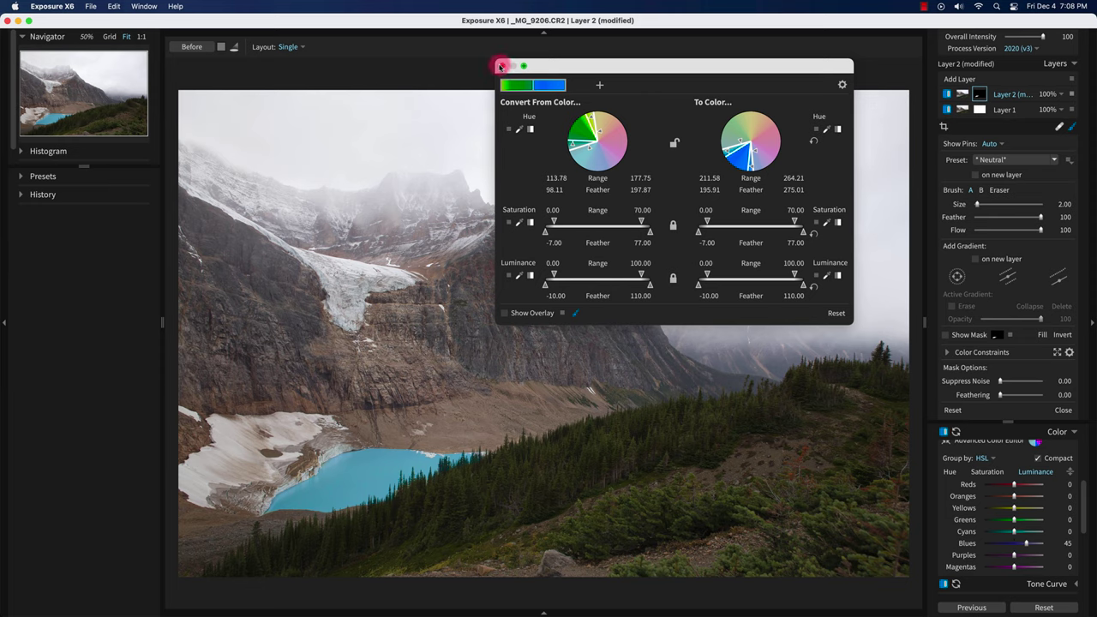
click(495, 63)
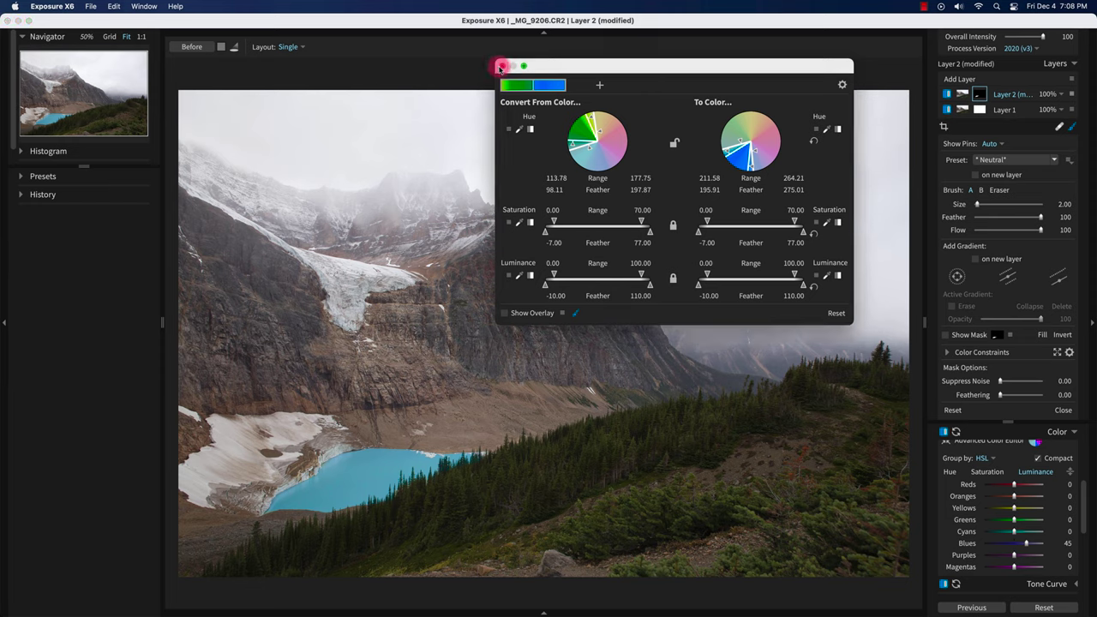
click(500, 67)
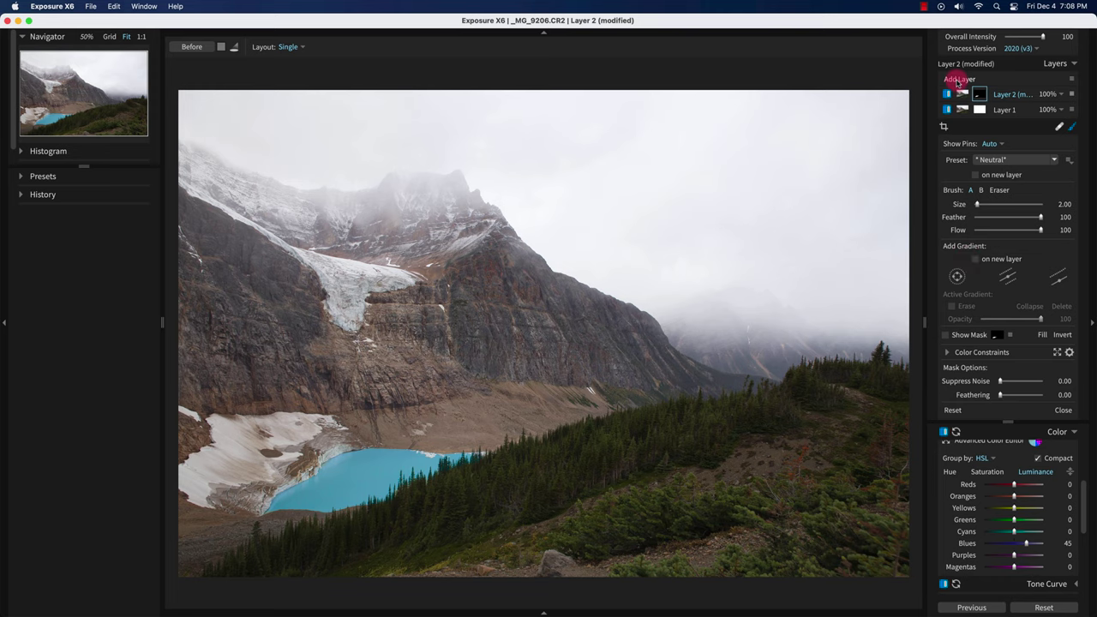
Step: Create Layer 3, place a linear gradient on the foggy sky, and dismiss the empty-brush notice
click(957, 79)
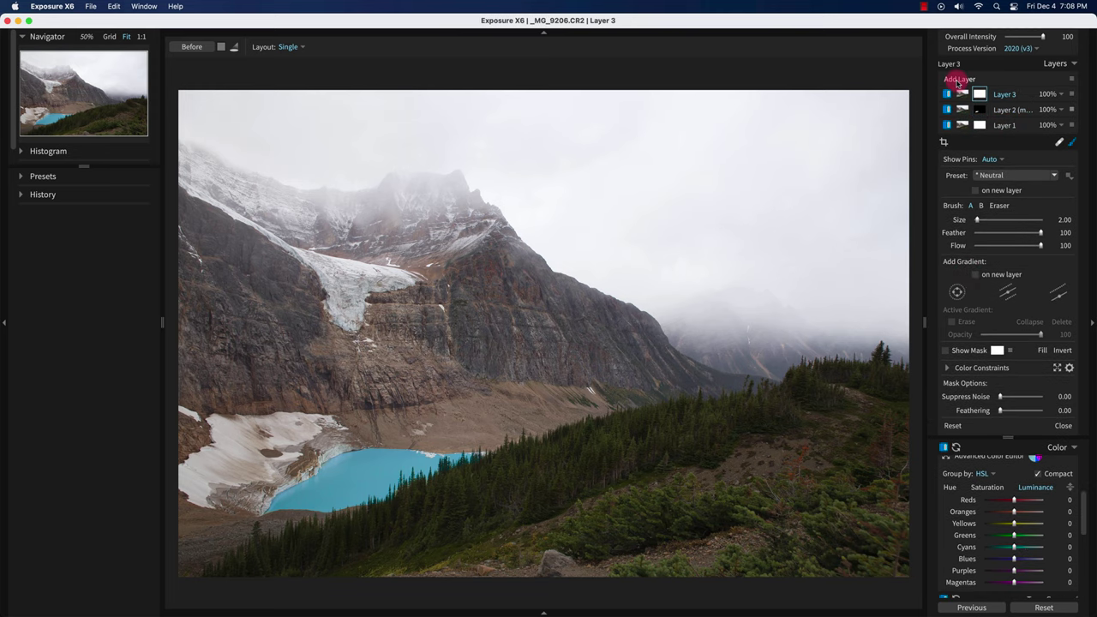
click(1062, 295)
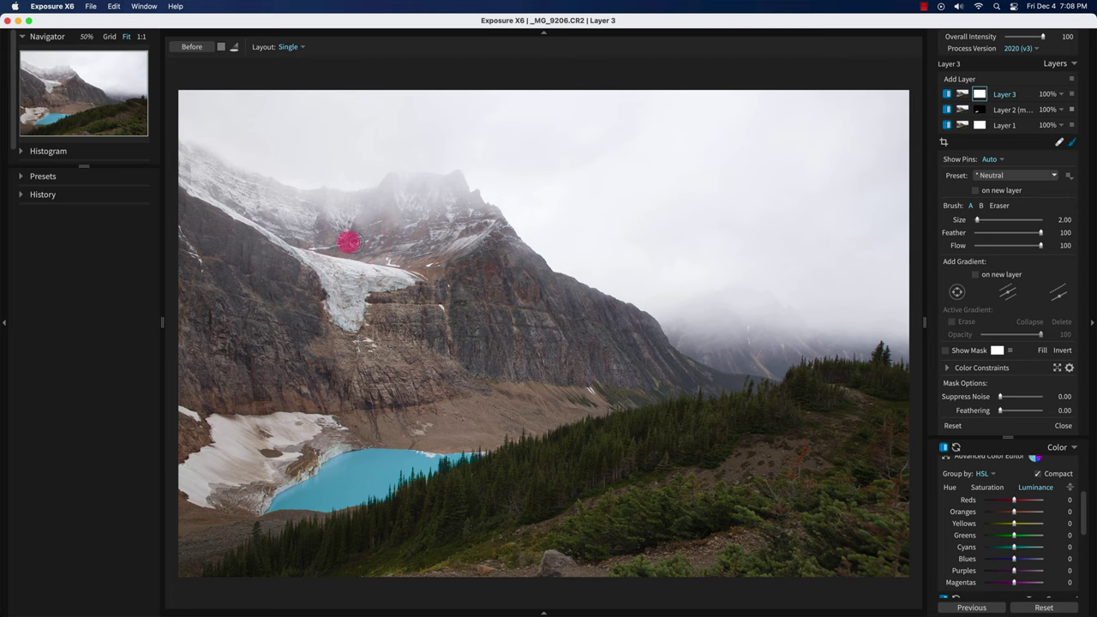
click(1057, 295)
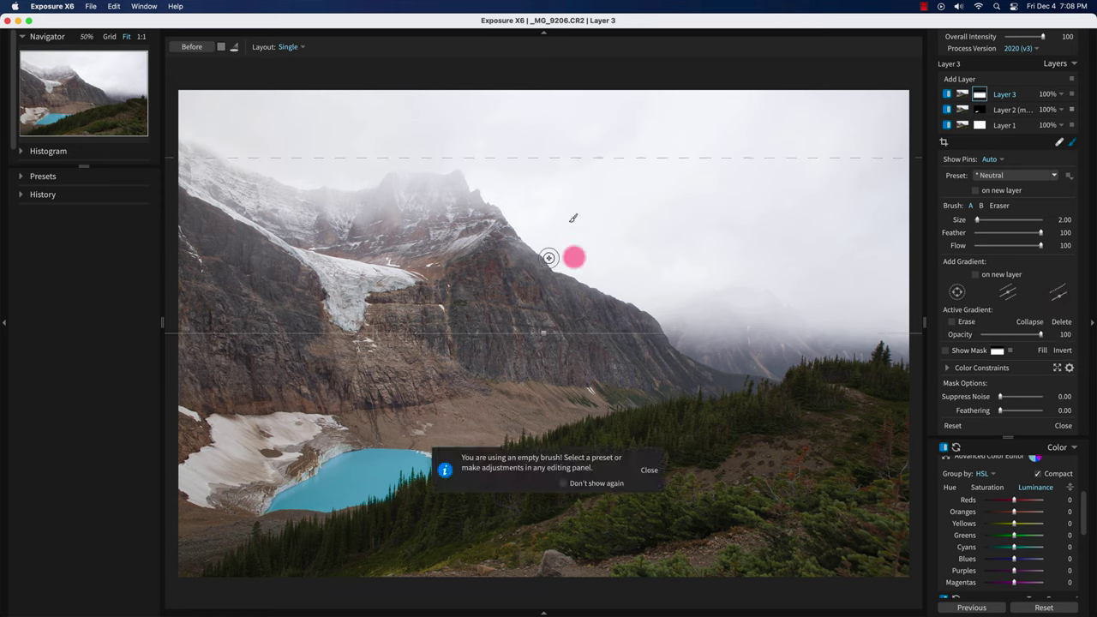
click(649, 473)
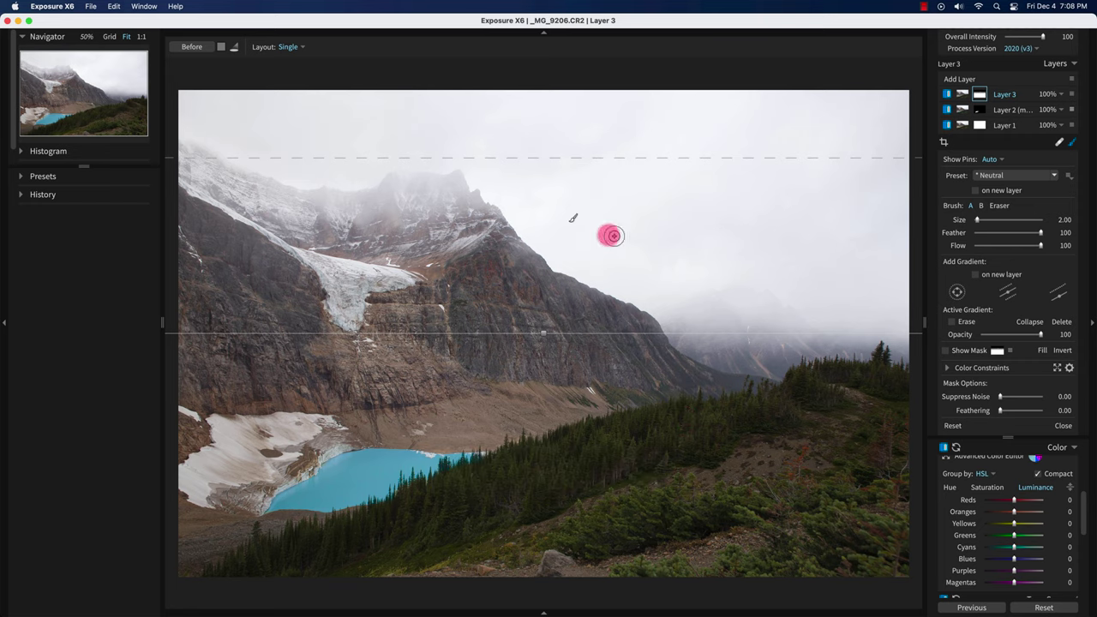
Step: Angle Layer 3's gradient diagonally toward the mountain top and show its mask
drag(806, 332, 603, 314)
drag(547, 337, 417, 156)
click(946, 350)
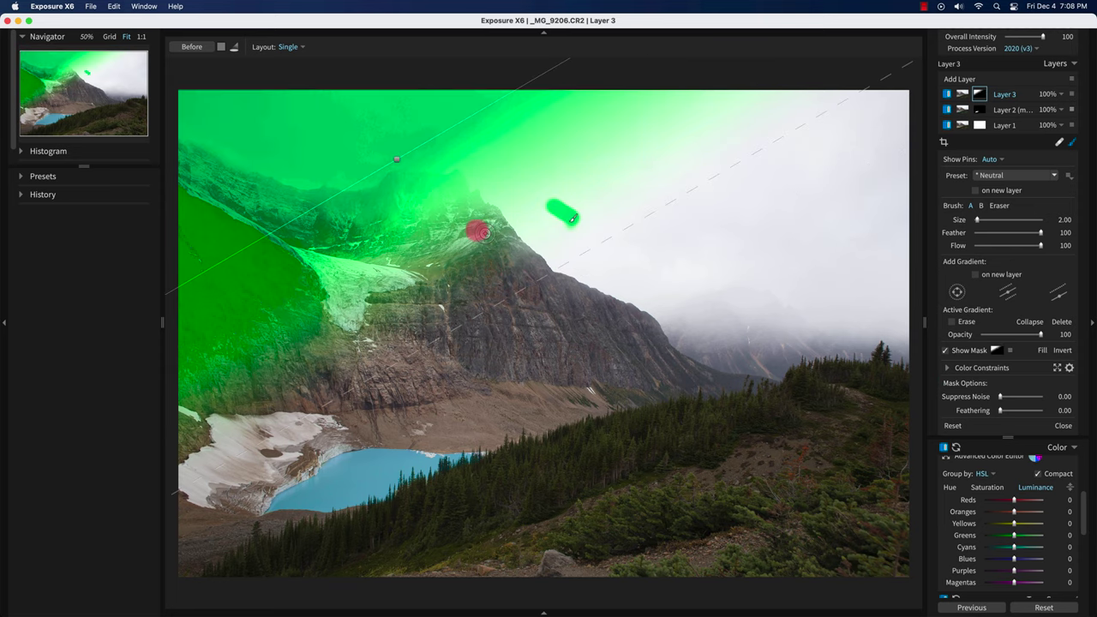
Step: Refine the gradient's fade and position over the sky and upper mountain, then hide the mask overlay
drag(552, 277, 583, 318)
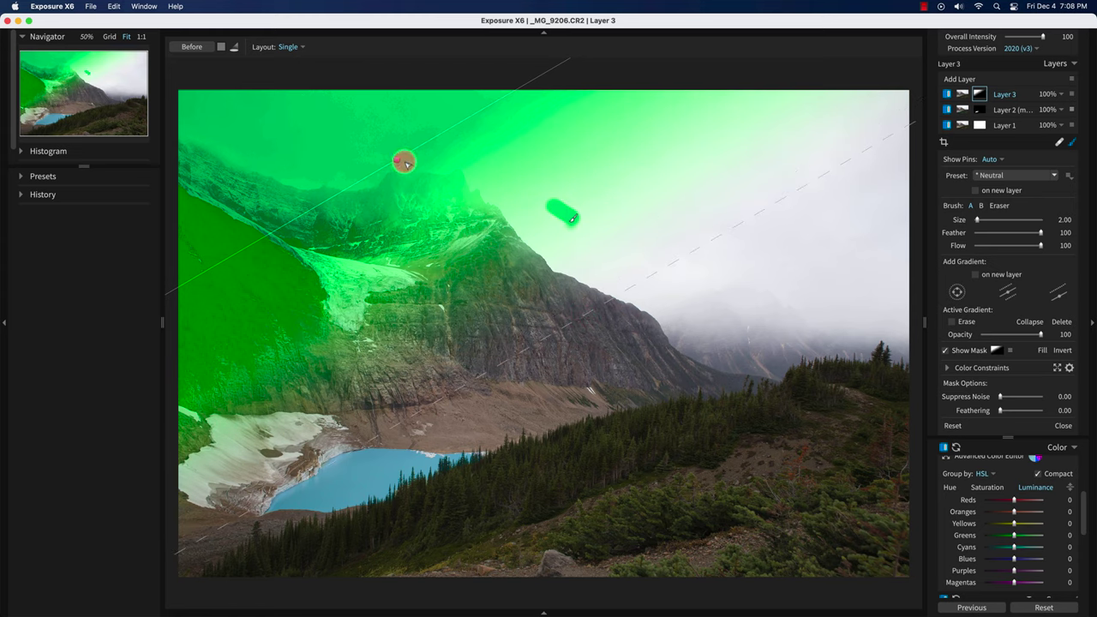
drag(406, 163, 623, 213)
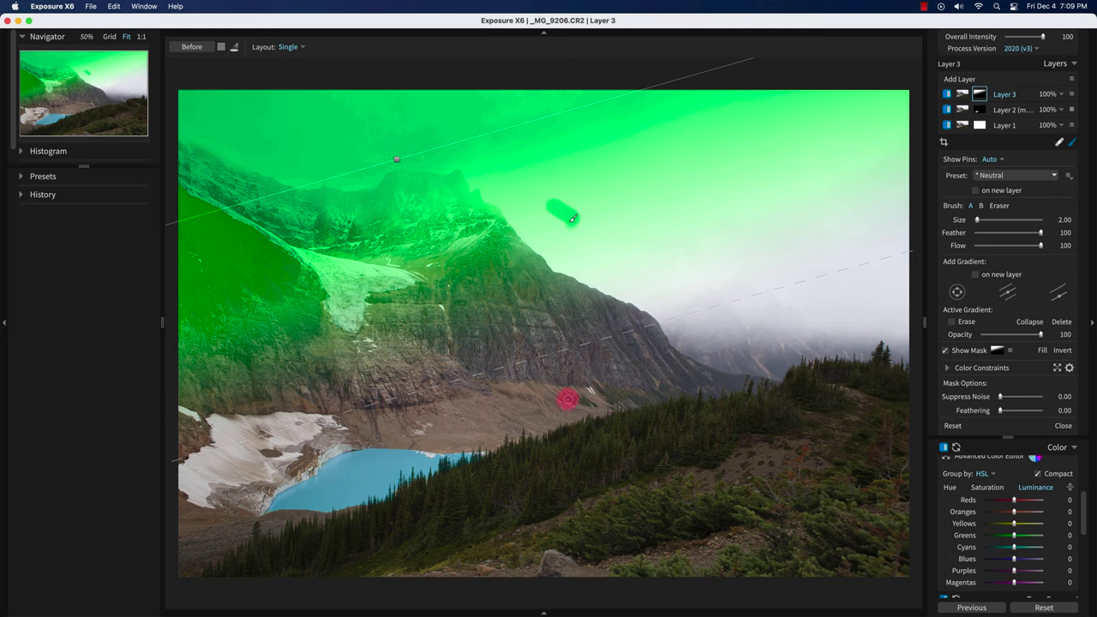
drag(569, 347, 595, 390)
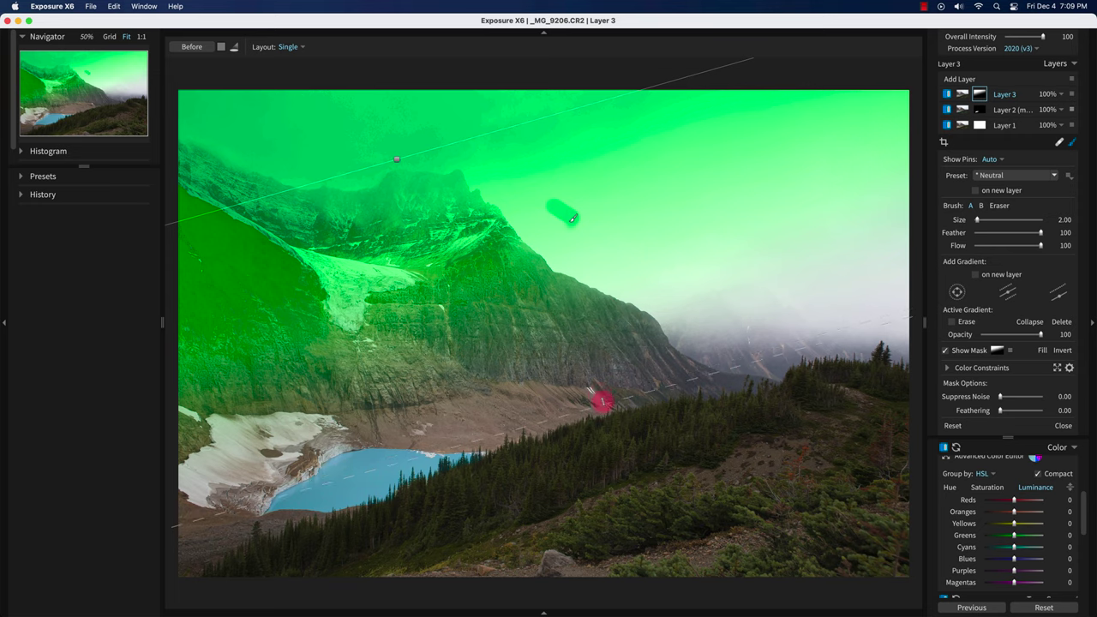
key(super+z)
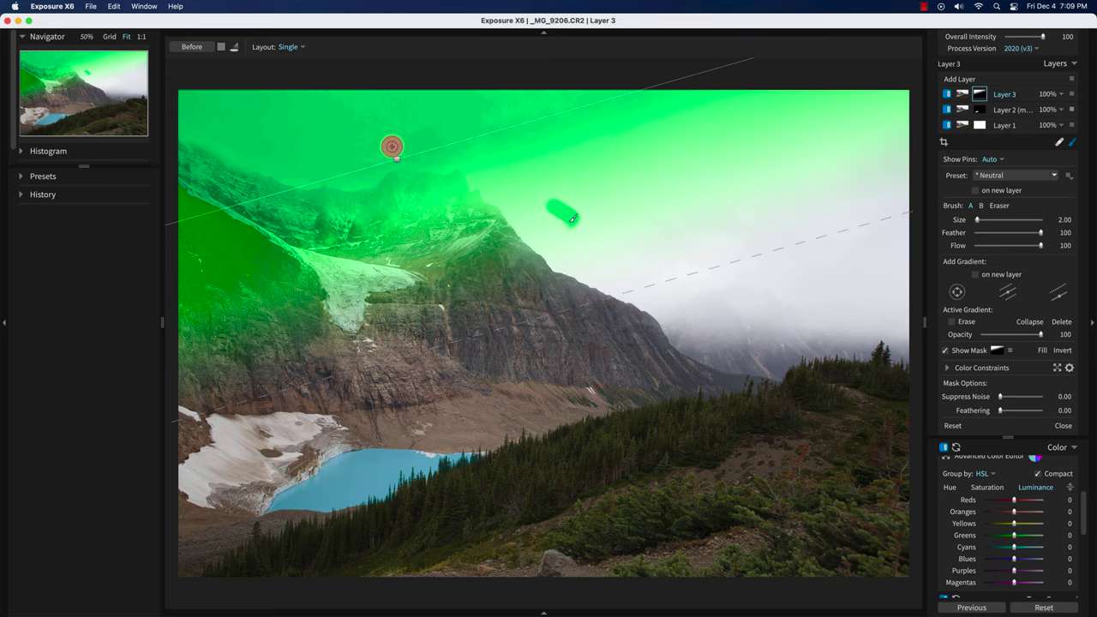
drag(394, 162, 437, 230)
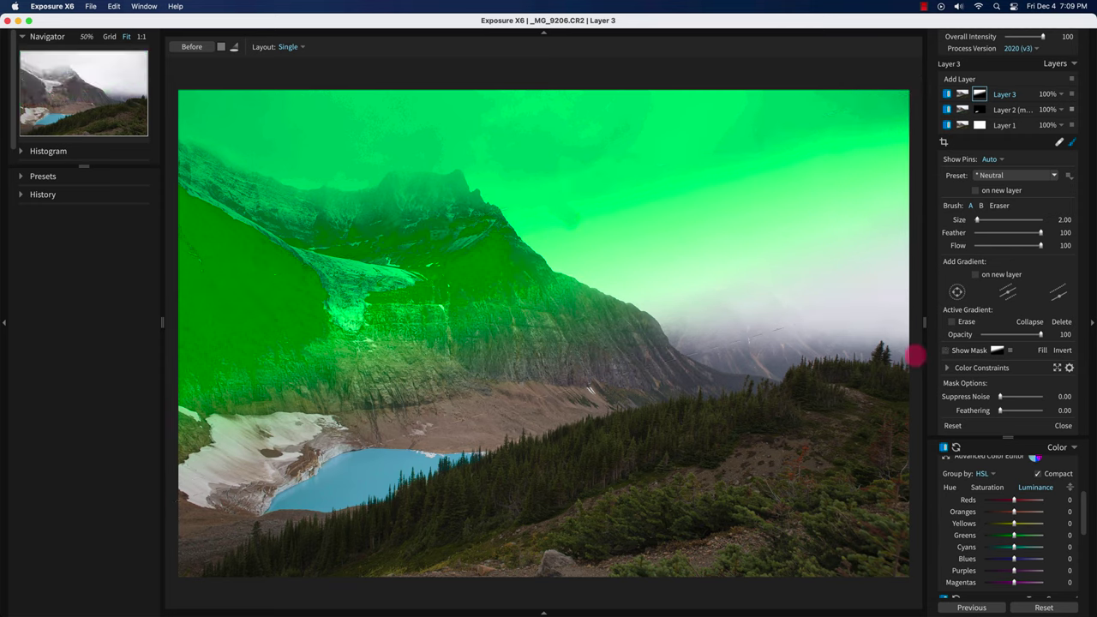
click(949, 350)
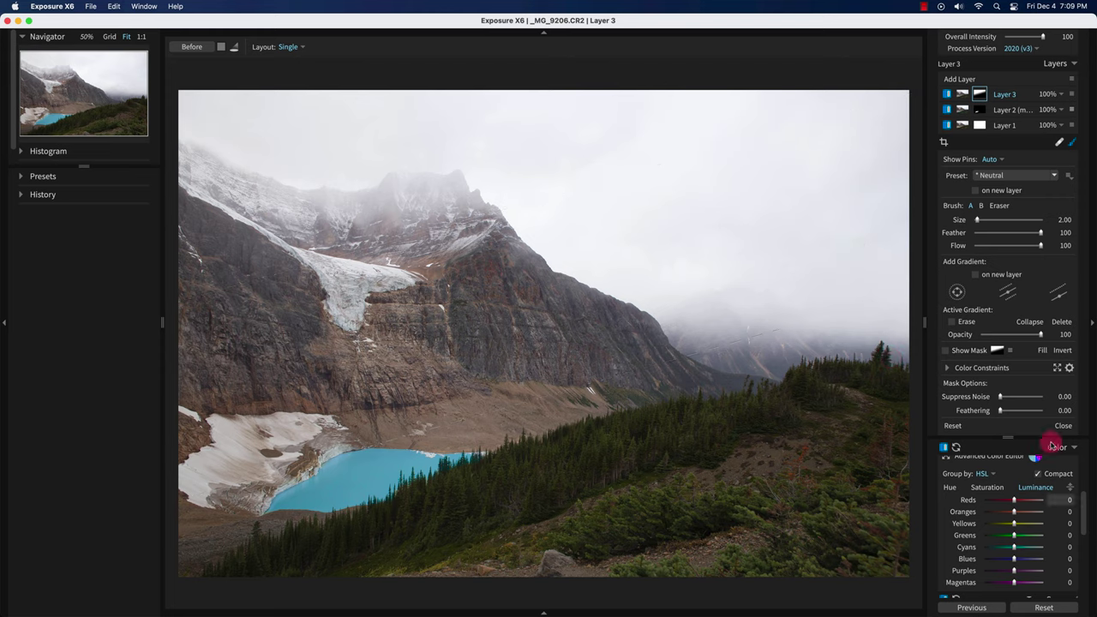
Step: Apply the Sepia Tone LUT at intensity 100 to Layer 3, then select Layer 2
click(961, 94)
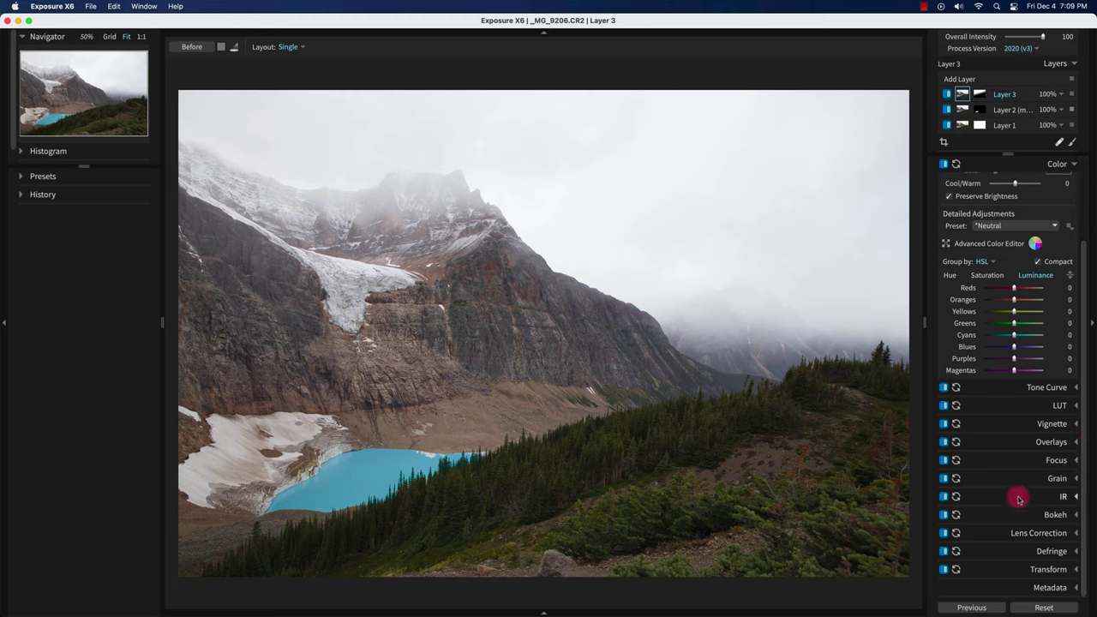
click(1072, 406)
click(972, 272)
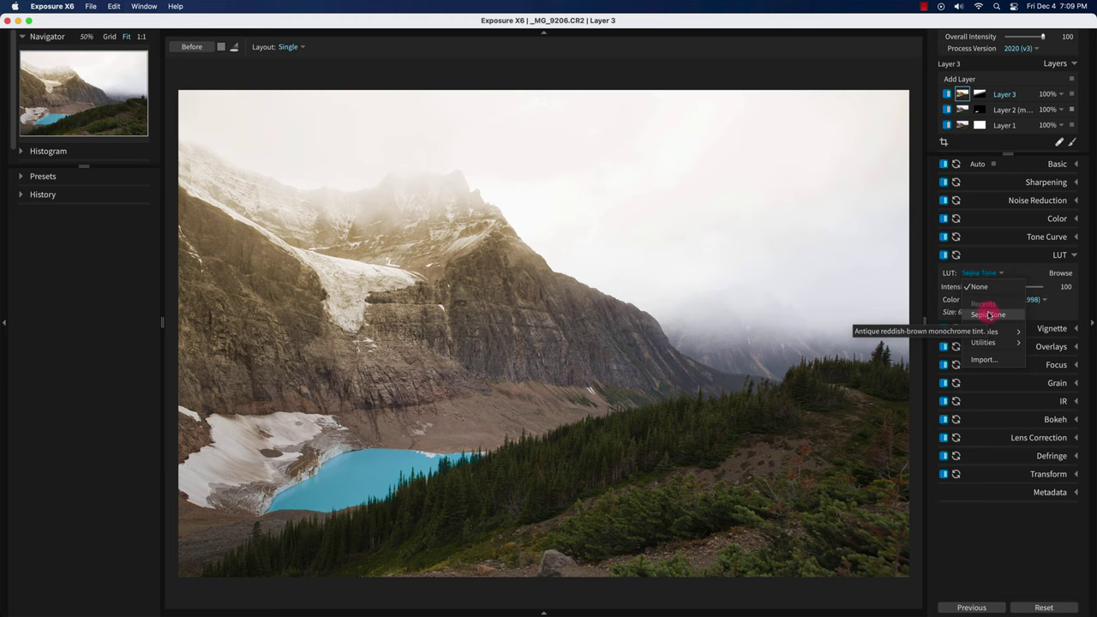
click(990, 315)
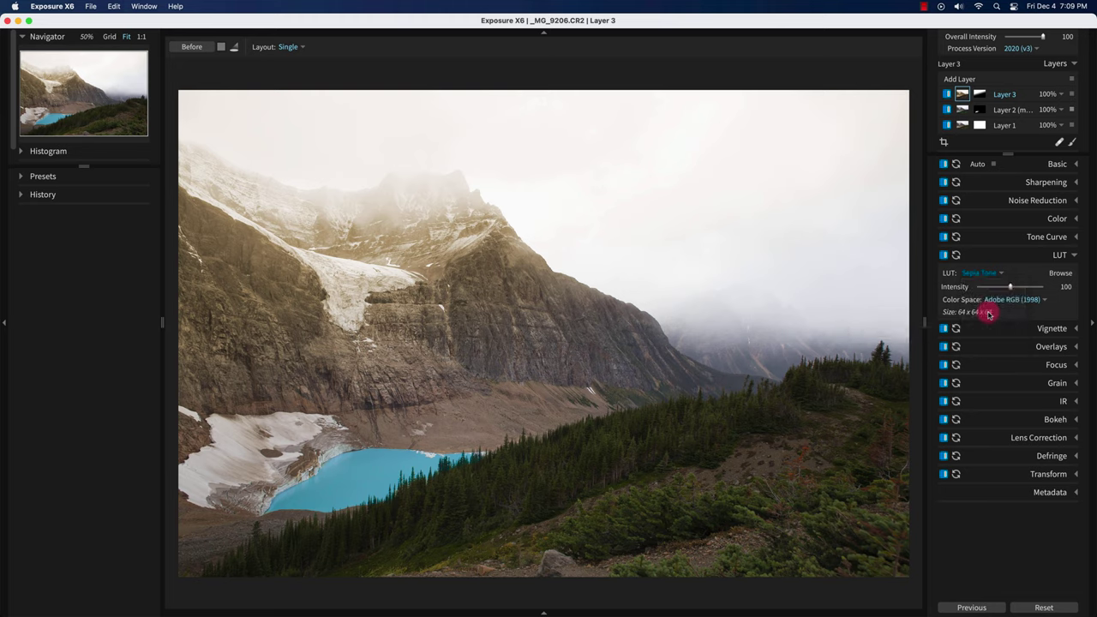
click(963, 113)
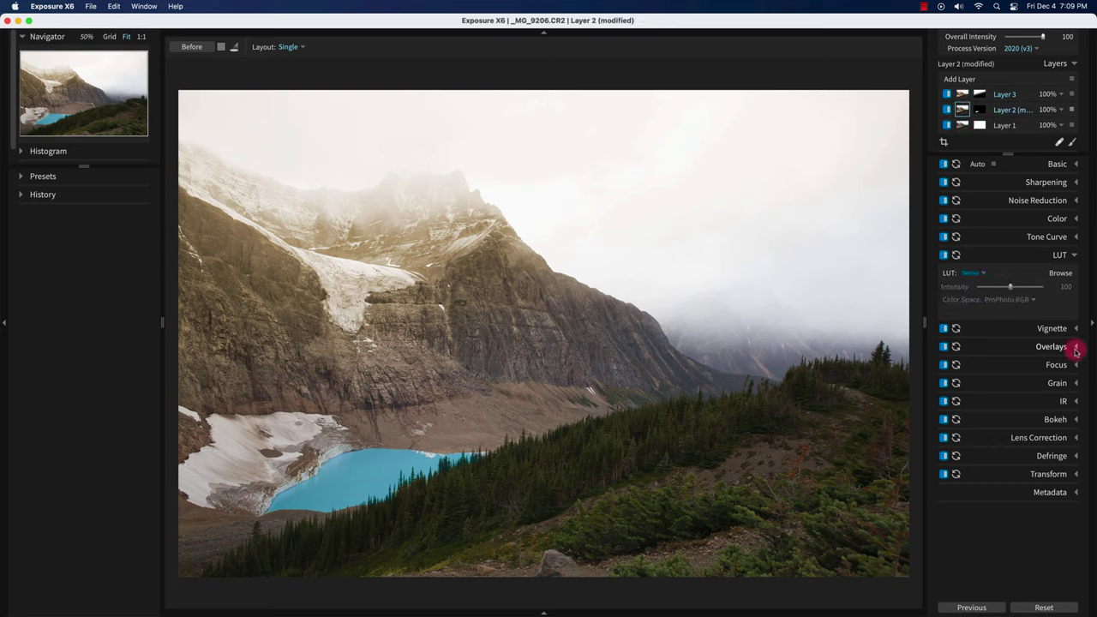
Step: Set Layer 2's HSL Blues saturation to 73, then reselect Layer 3
click(1070, 219)
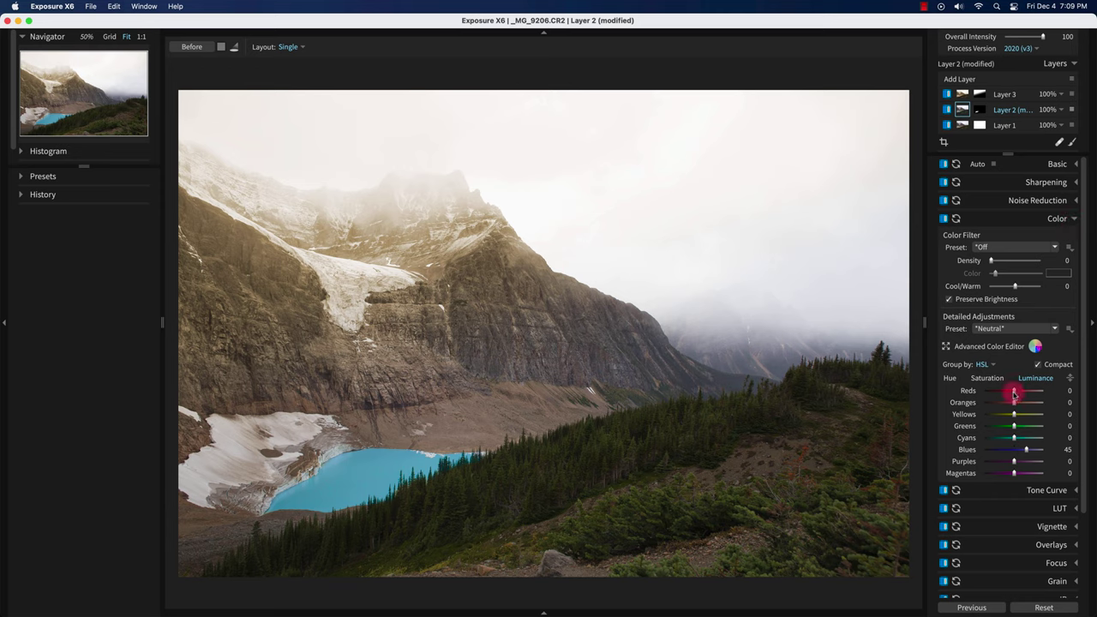
click(987, 378)
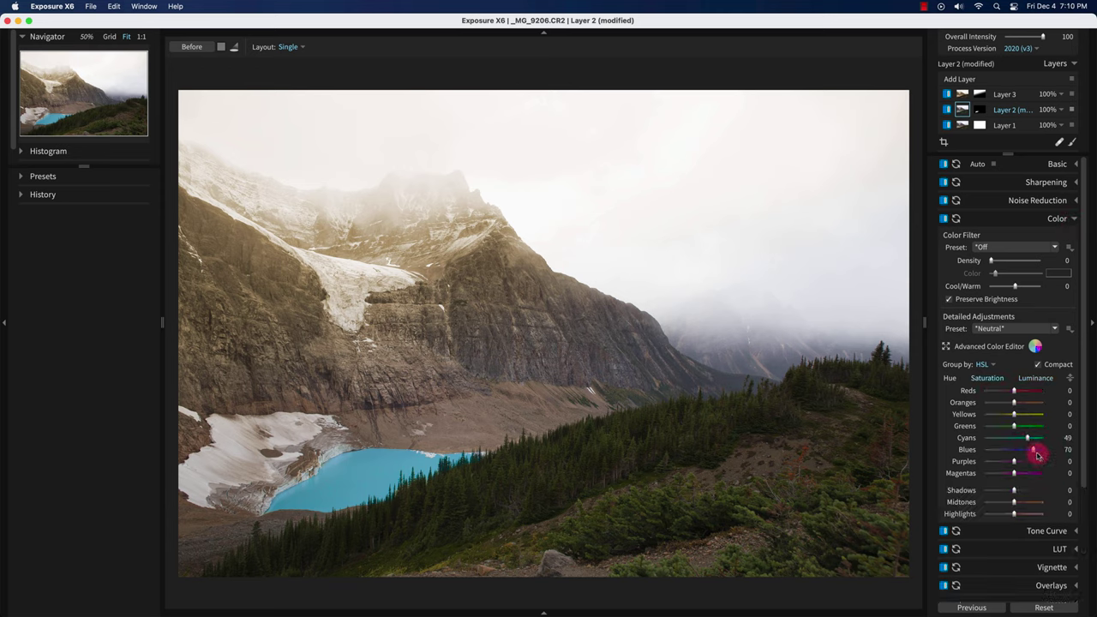
drag(1035, 452, 1022, 451)
drag(1030, 456, 1041, 458)
click(964, 96)
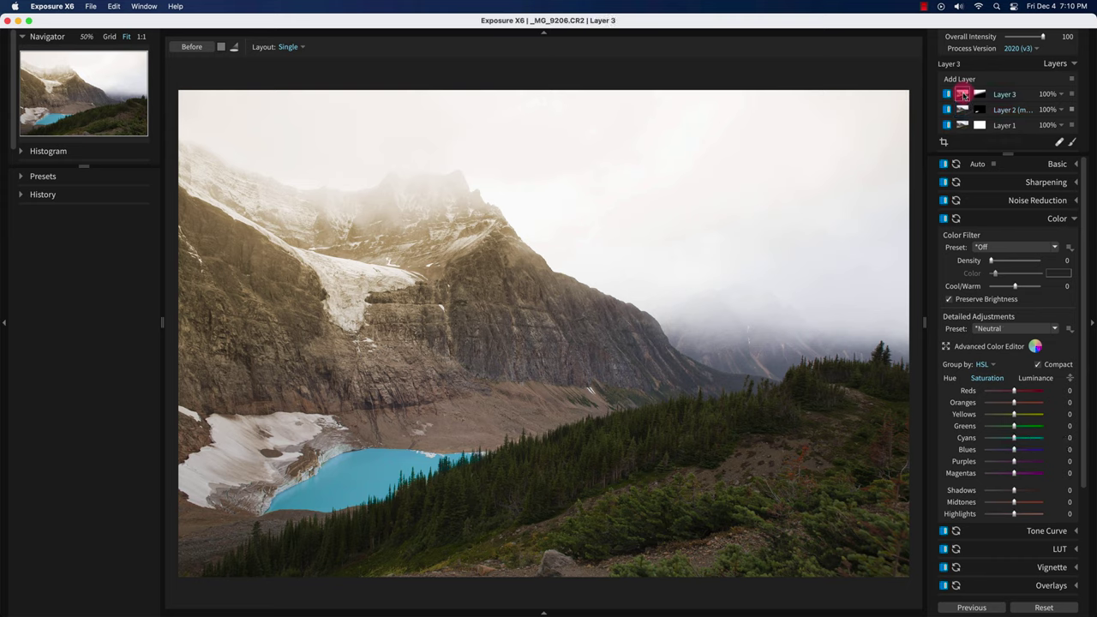
Step: Drag Layer 3's Opacity slider down to 78%
click(1047, 95)
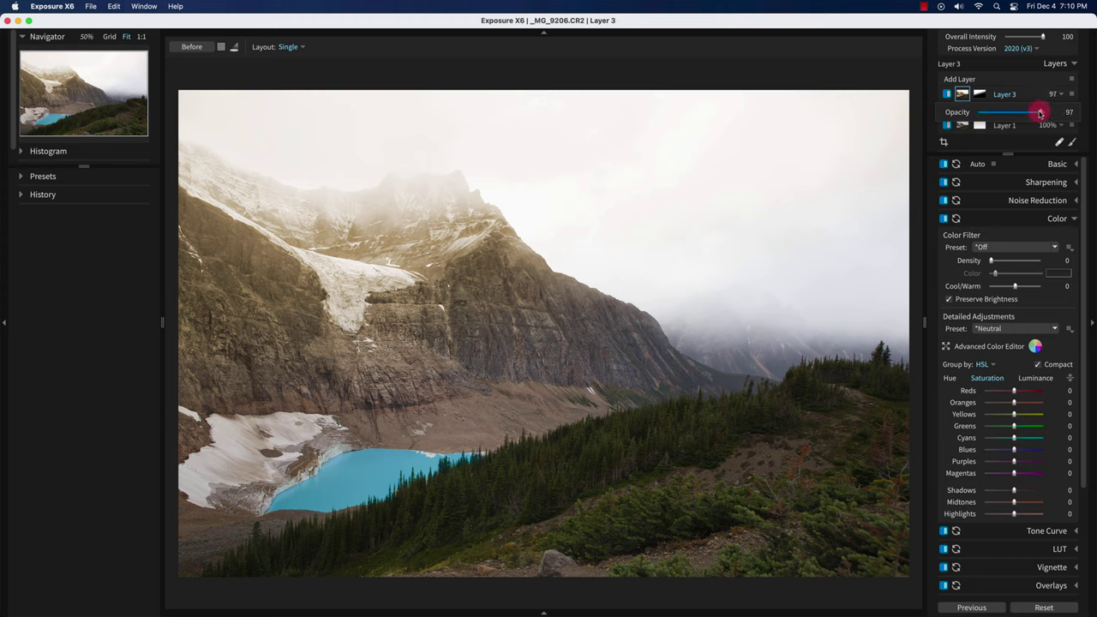
mouse_move(1039, 114)
mouse_down()
mouse_move(1011, 114)
mouse_move(1024, 117)
mouse_up()
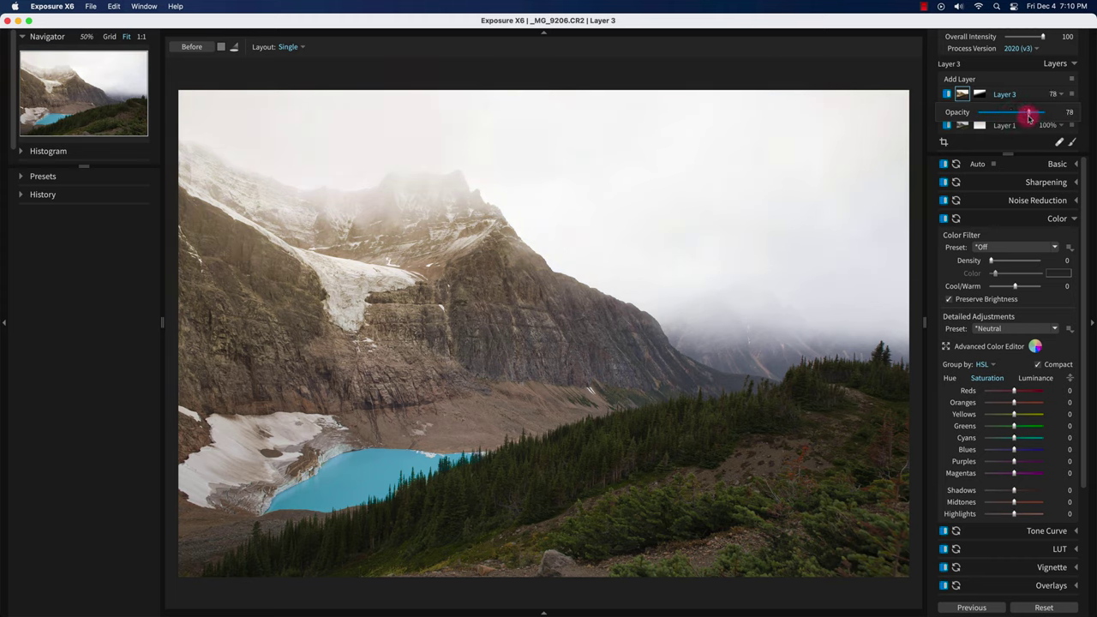
drag(1029, 117, 1029, 94)
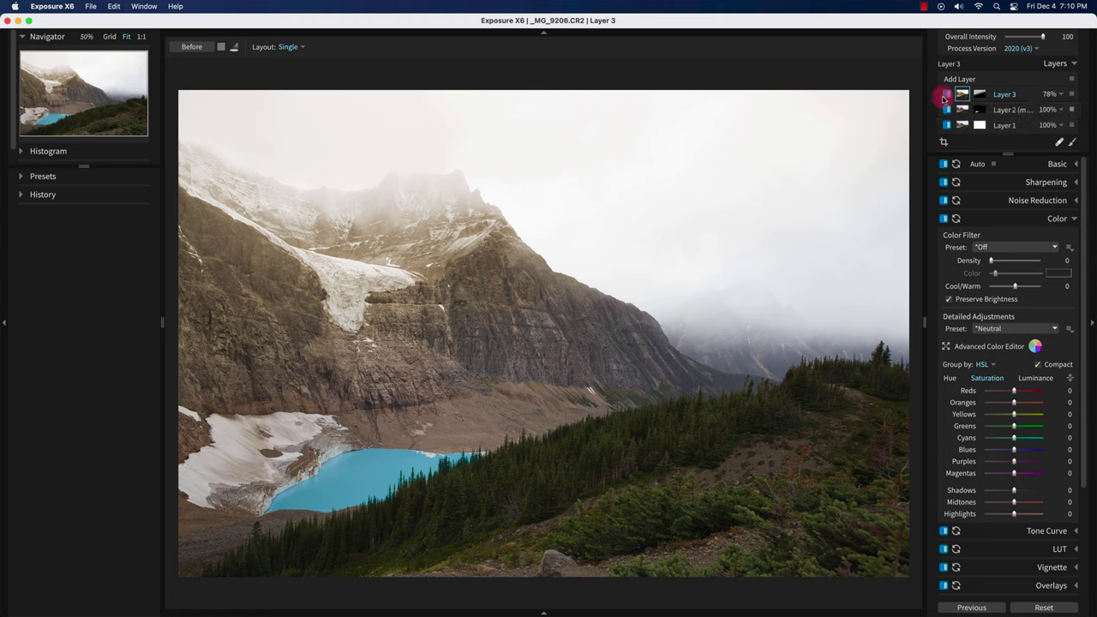
mouse_move(940, 98)
mouse_down()
mouse_move(969, 133)
mouse_move(962, 94)
mouse_up()
drag(1086, 293, 1081, 421)
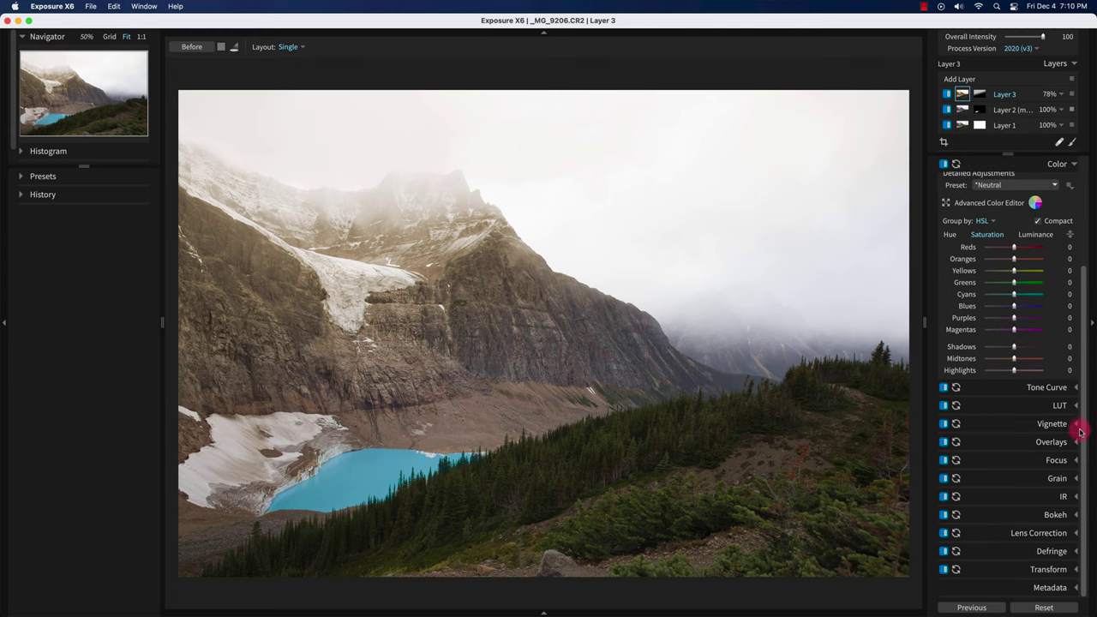
Step: Apply the IR Glow Only - Strong preset to Layer 3 (Halation Opacity 83, Spread 72.95)
click(1070, 498)
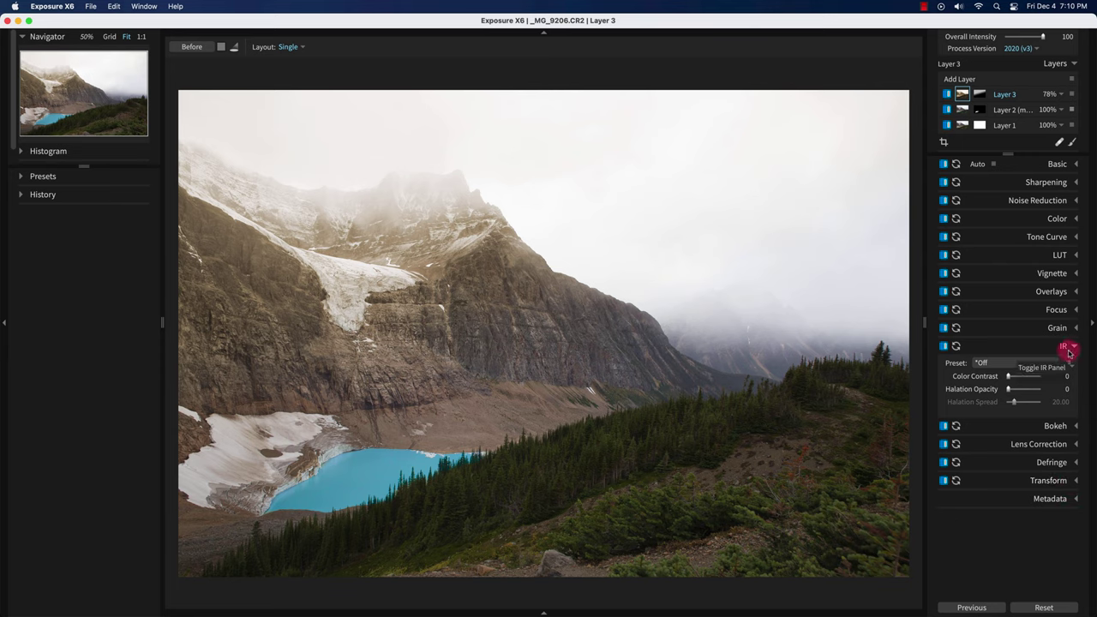
click(1048, 363)
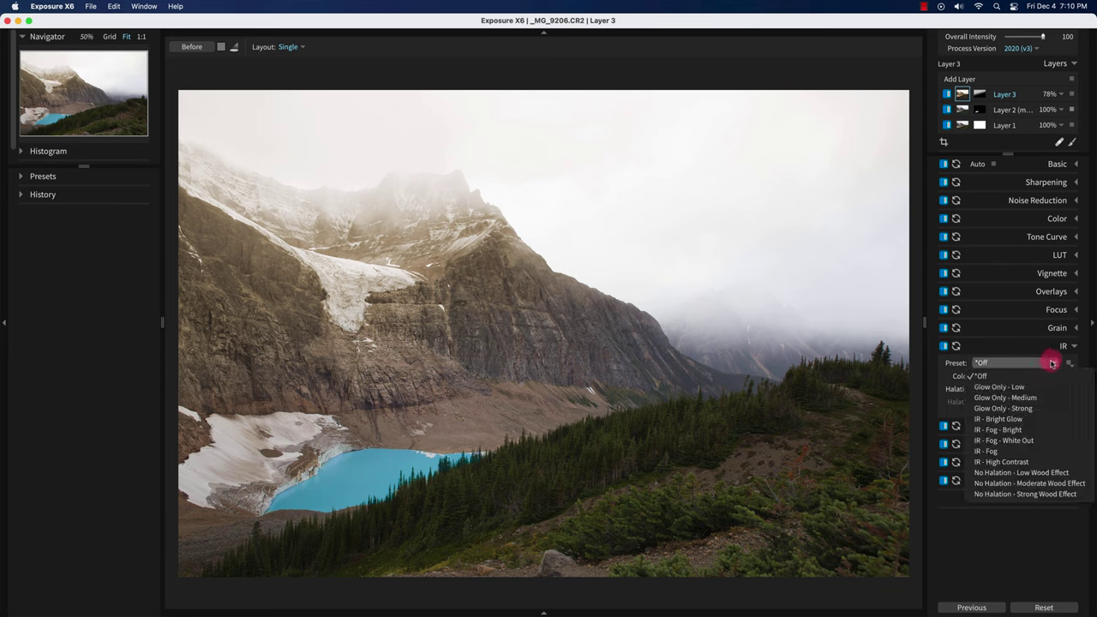
click(1018, 388)
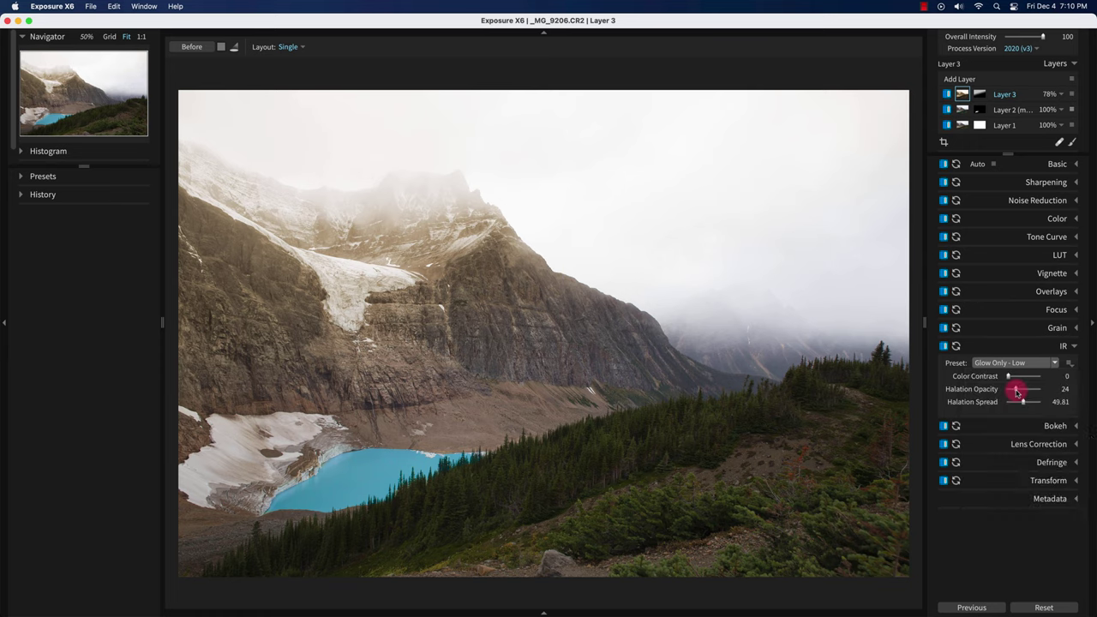
click(1055, 364)
click(1048, 385)
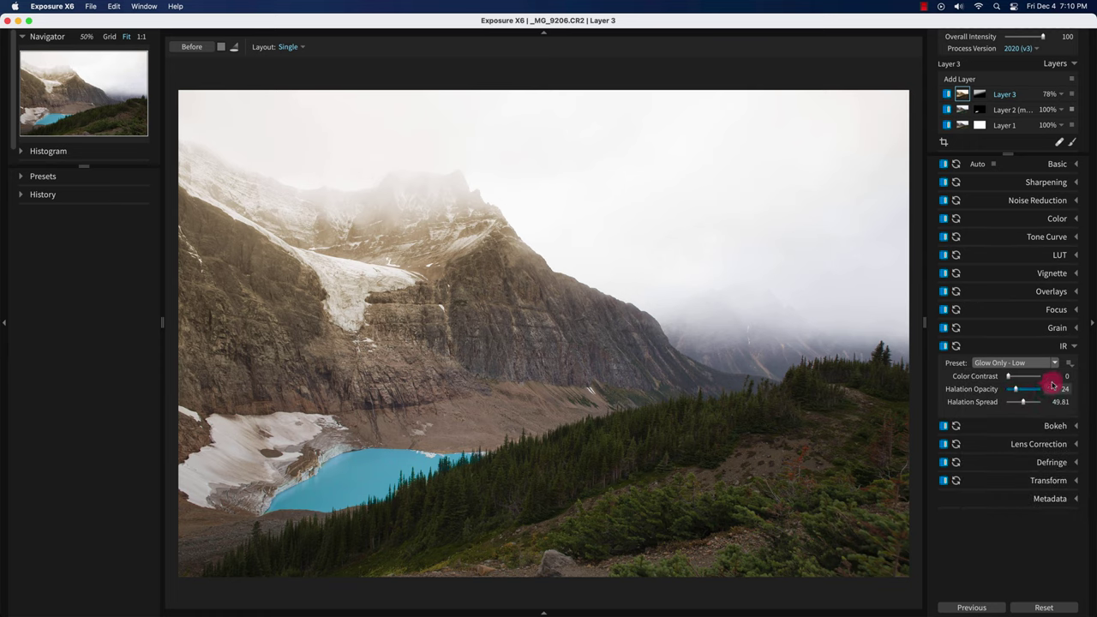
click(1053, 363)
click(1031, 409)
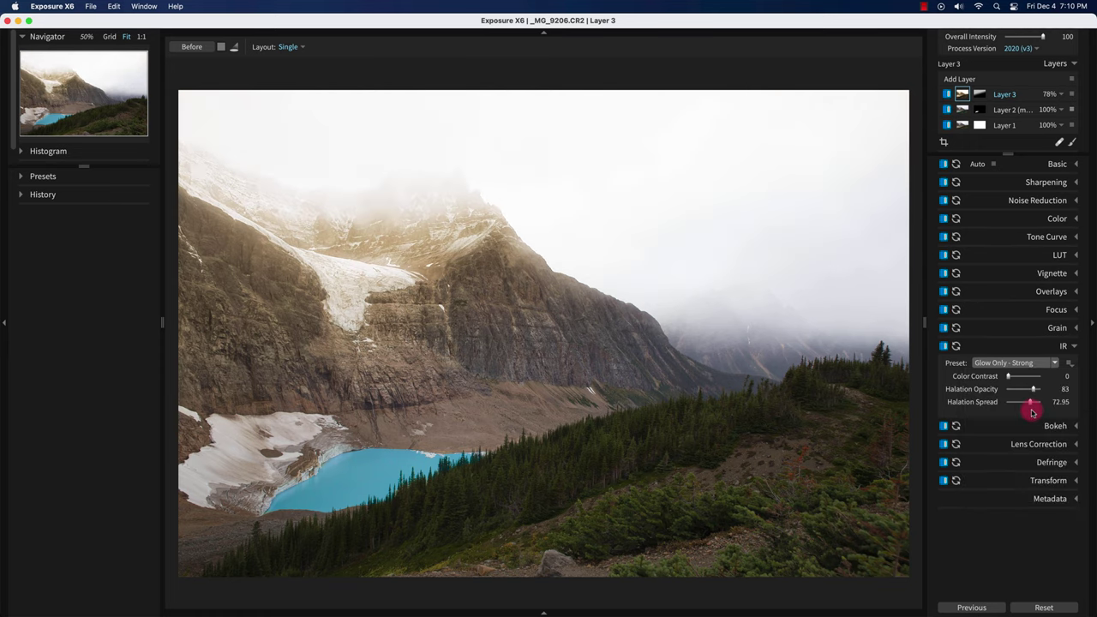
Step: Toggle the IR panel off and on repeatedly to compare the glow
click(944, 345)
click(944, 346)
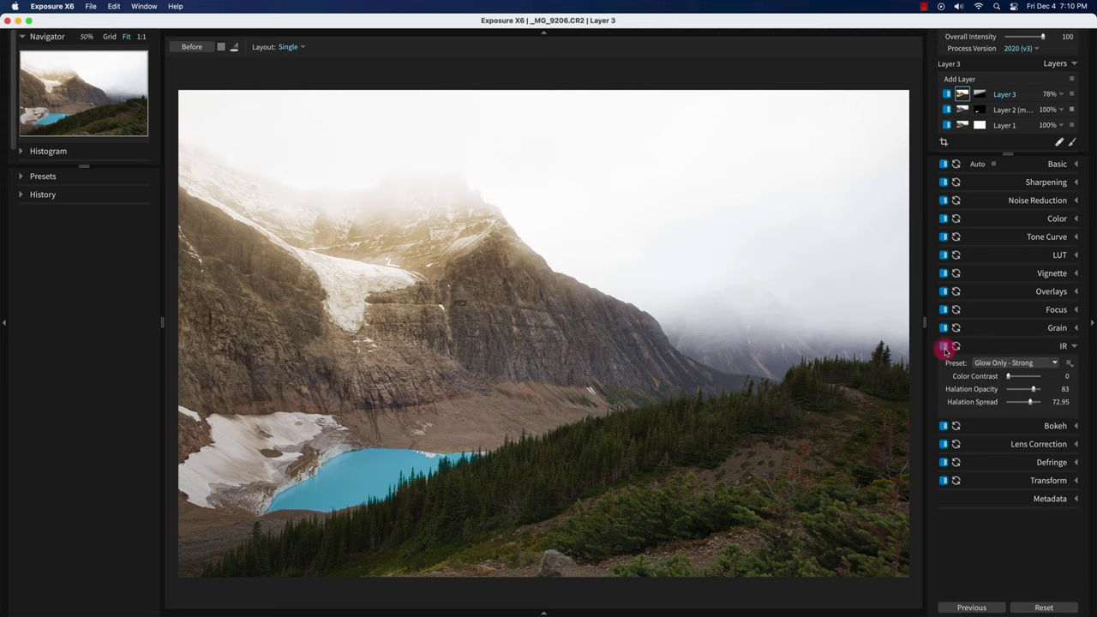
click(944, 346)
click(944, 347)
click(944, 346)
click(944, 346)
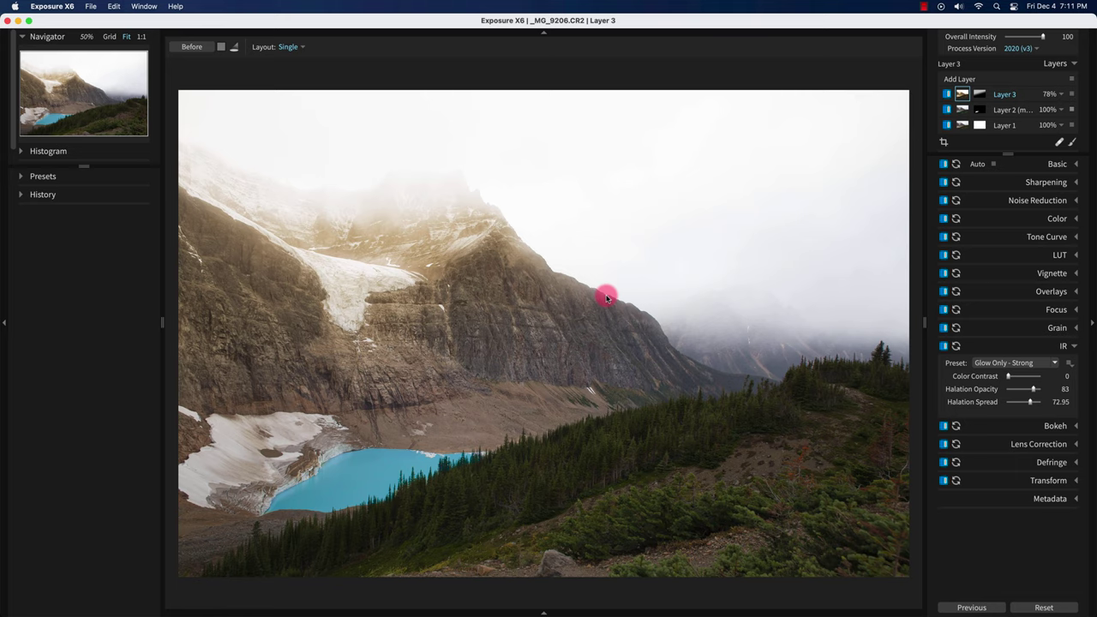
Step: Show Layer 3's Color panel and switch to the Before view of the original photo
click(1072, 219)
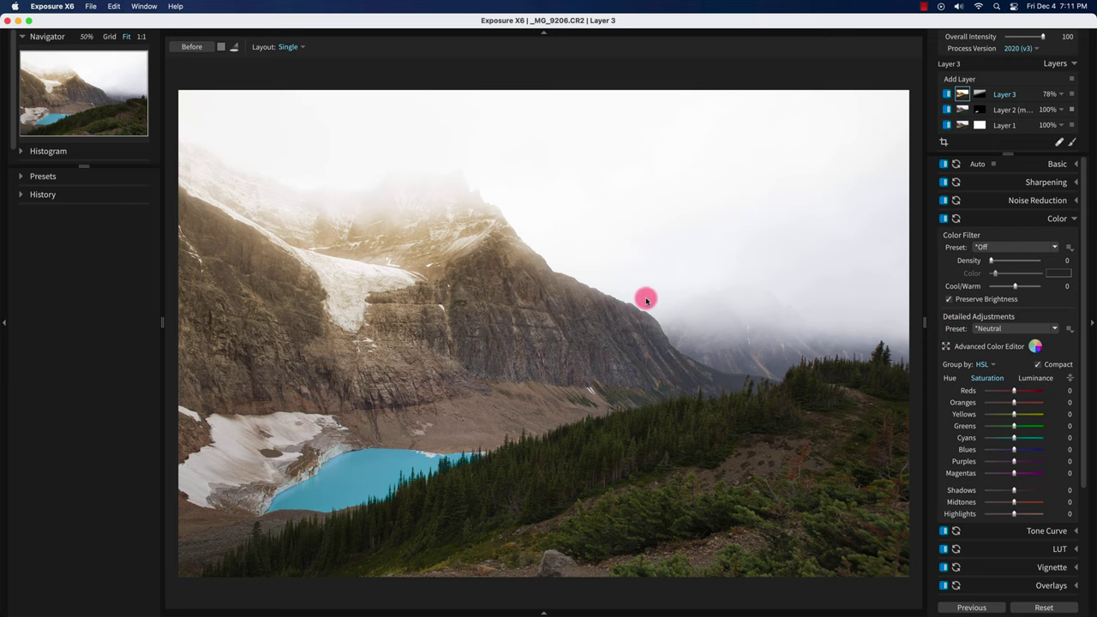
key(backslash)
key(backslash)
key(backslash)
key(backslash)
key(backslash)
key(backslash)
key(backslash)
key(backslash)
key(backslash)
key(backslash)
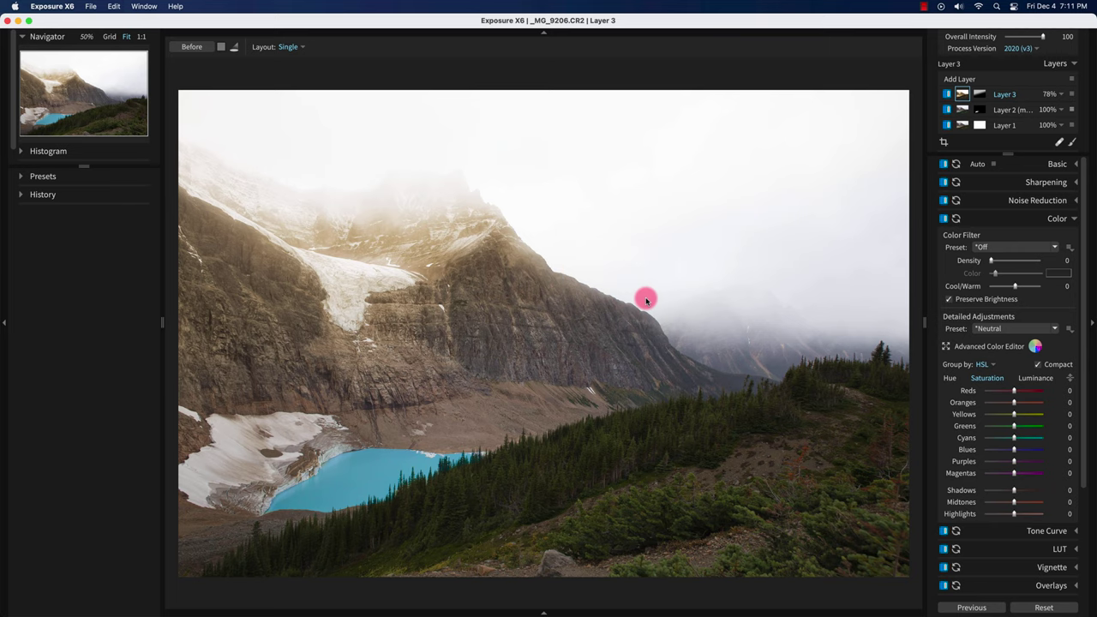